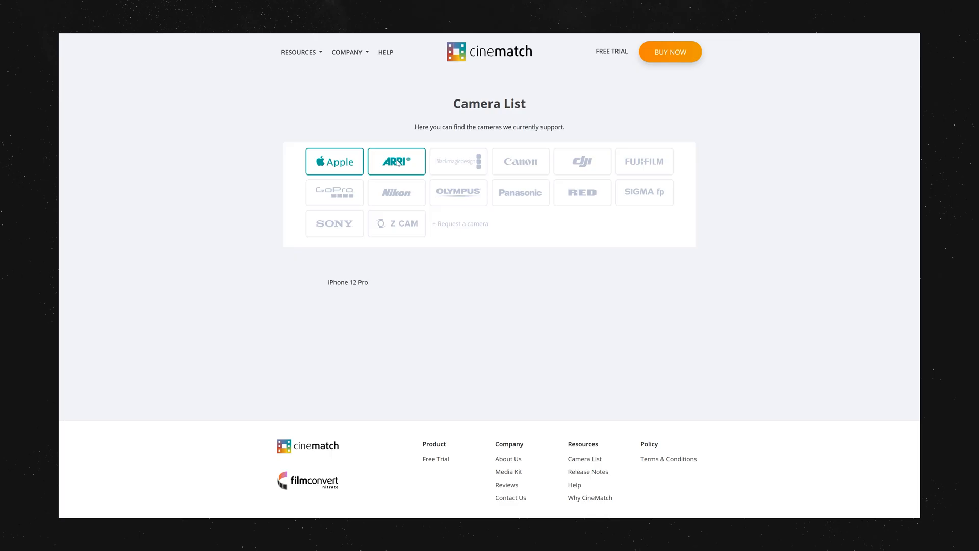
Step: Examine the supported models of each brand on the CineMatch camera list, from ARRI and Blackmagic Design through Sigma and Sony
click(398, 163)
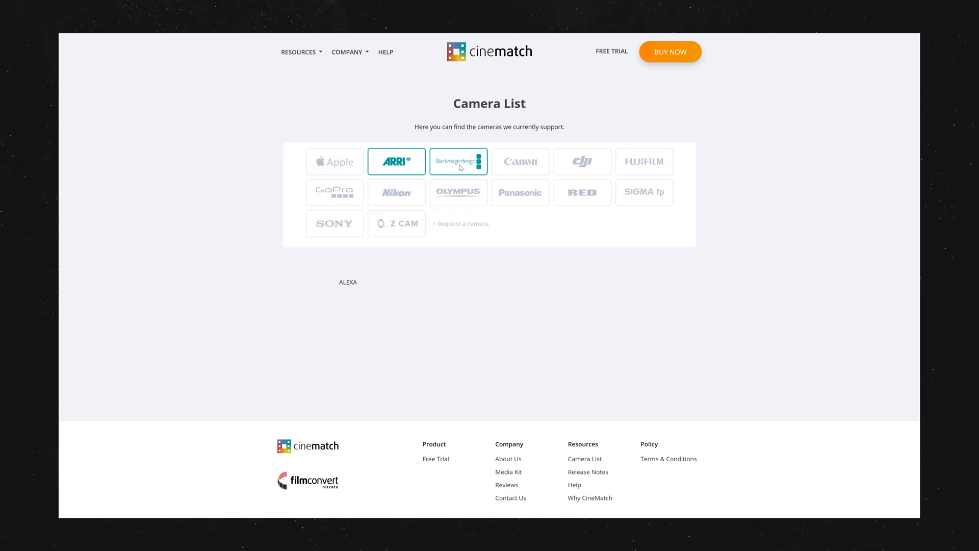
click(477, 162)
click(531, 168)
click(596, 168)
click(647, 167)
click(349, 202)
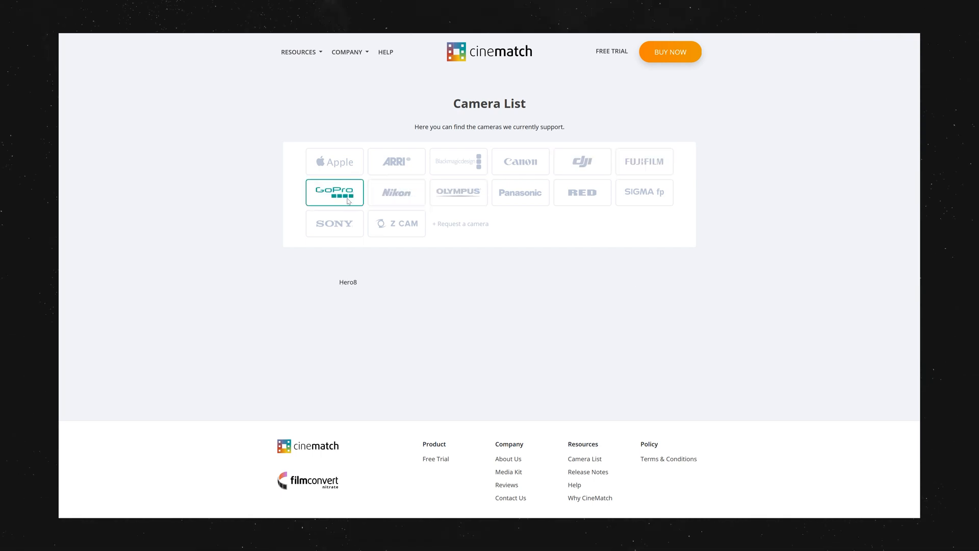
click(400, 200)
click(463, 197)
click(528, 199)
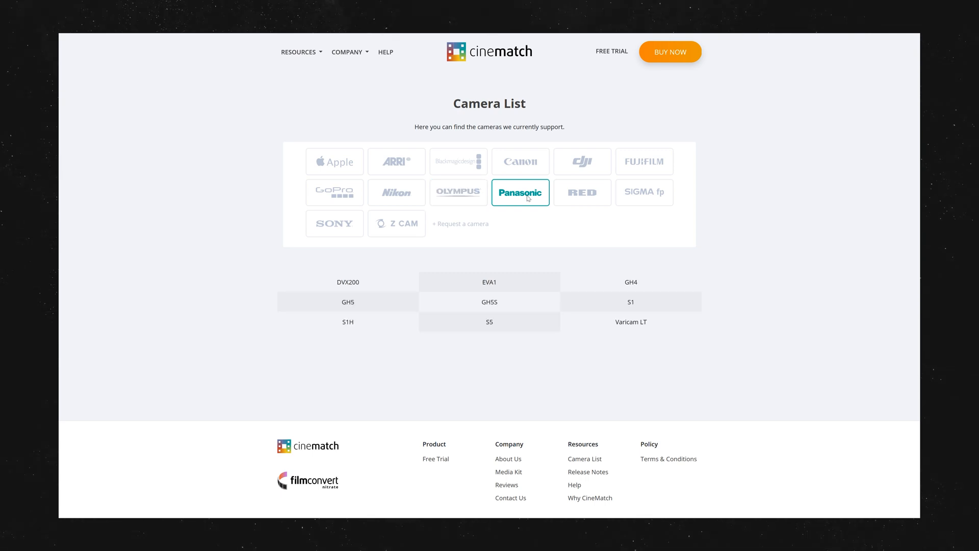
click(590, 194)
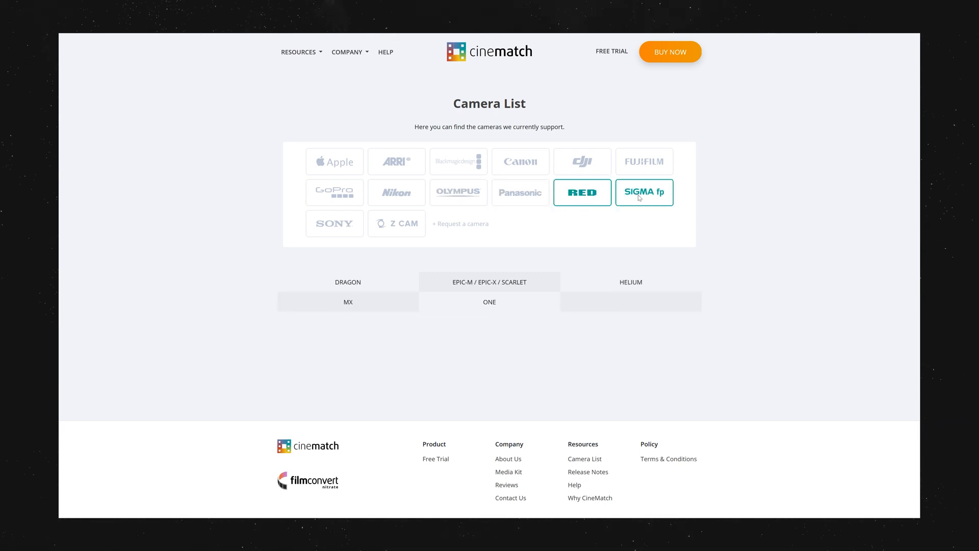
click(641, 198)
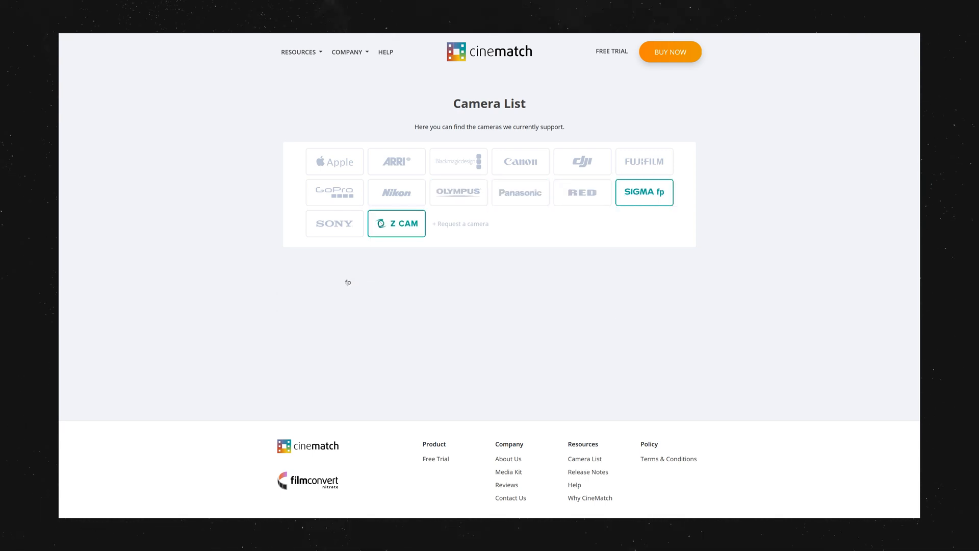
click(346, 227)
scroll(346, 227, down, 1)
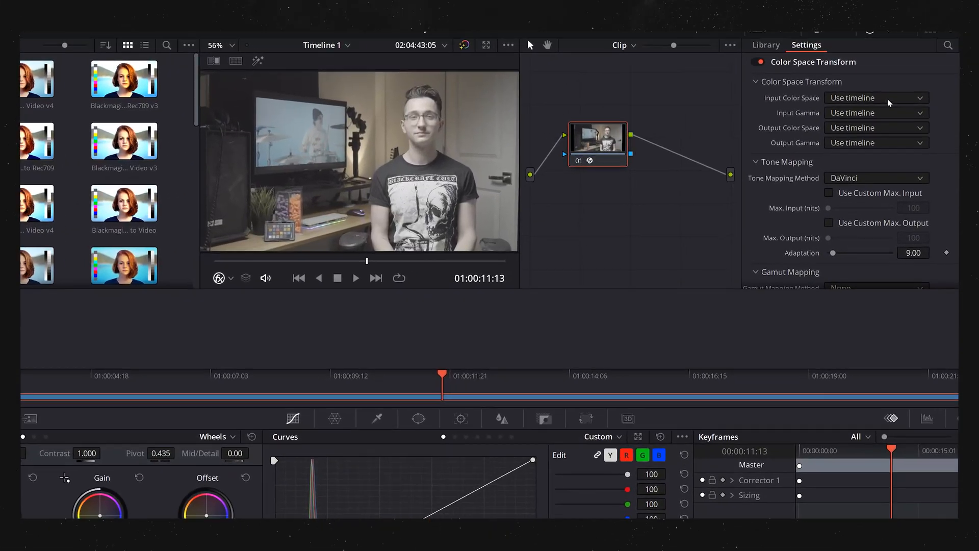
Step: In DaVinci Resolve, set the Color Space Transform's input color space to Sony S-Gamut and its input gamma to Sony S-Log2
click(888, 89)
scroll(899, 185, down, 10)
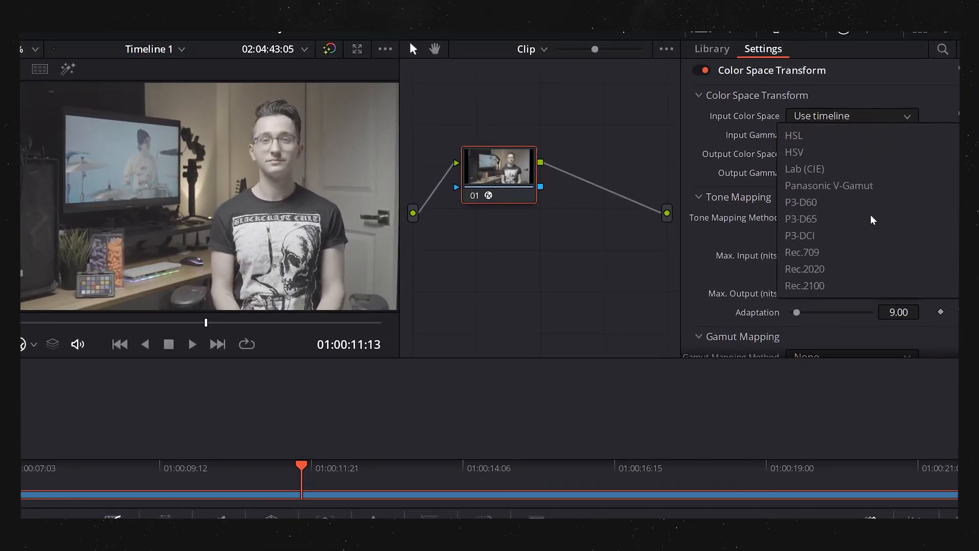
click(860, 222)
click(851, 136)
scroll(867, 257, down, 6)
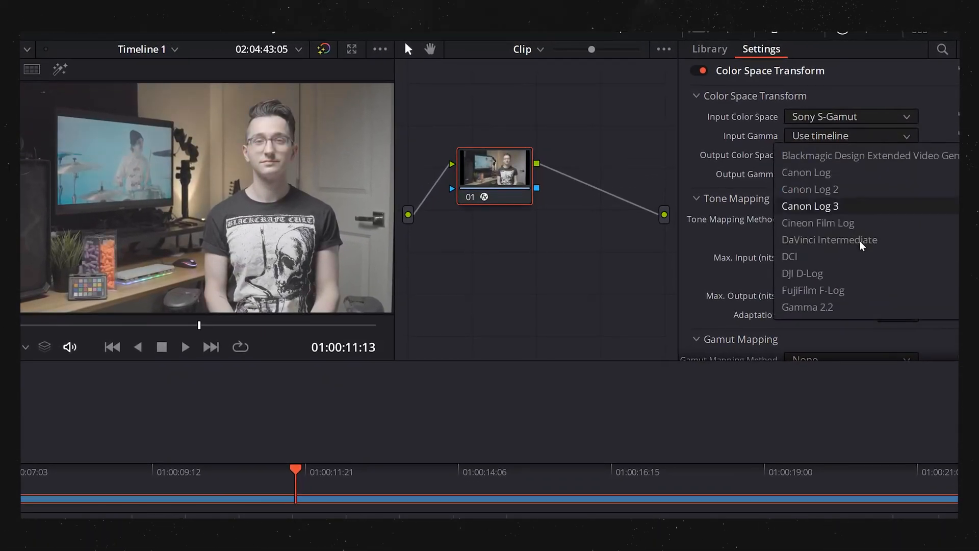
scroll(867, 261, down, 4)
click(865, 273)
Step: Set the transform's output color space to a Blackmagic Design Film Gen 4 option and its output gamma to Blackmagic Design Film Gen 5
click(851, 155)
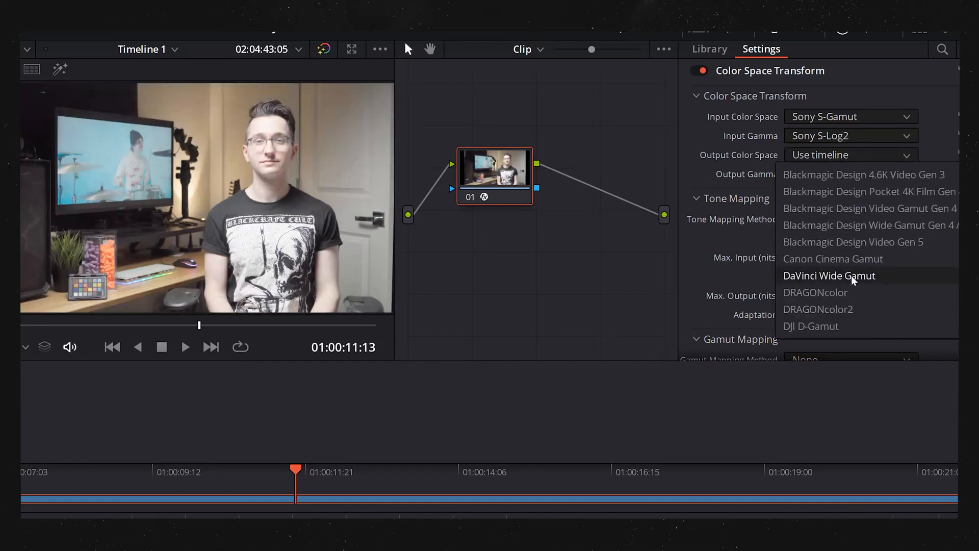
scroll(898, 244, up, 3)
click(897, 259)
click(851, 174)
scroll(888, 270, down, 4)
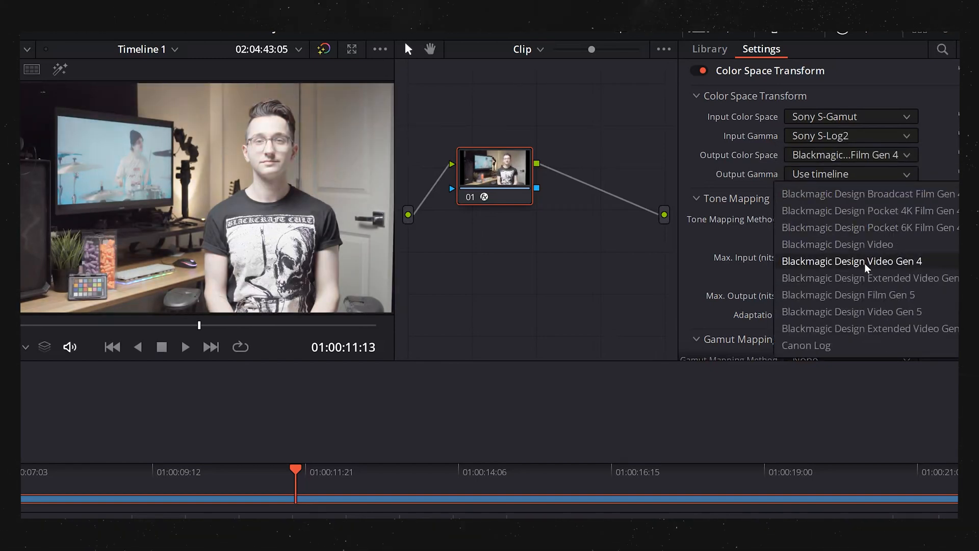
click(883, 296)
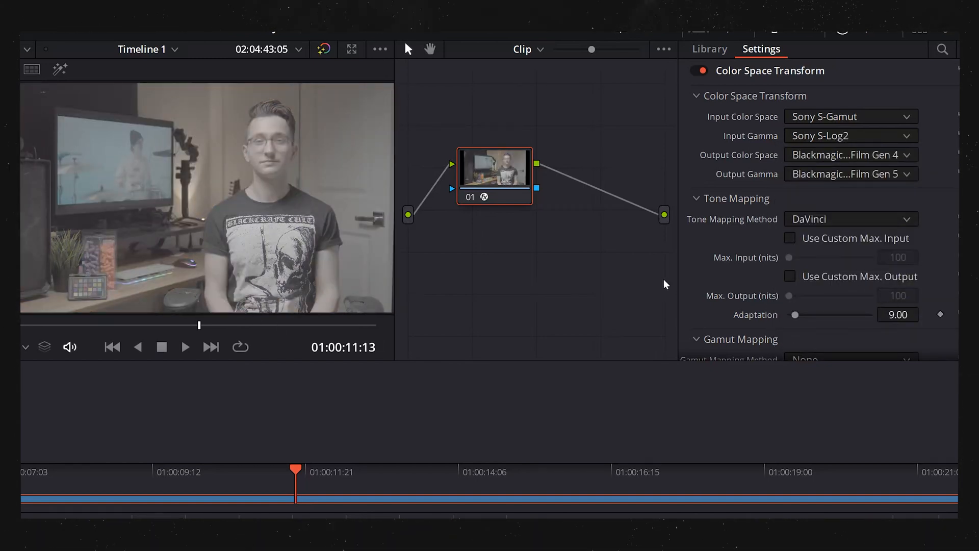
mouse_move(228, 331)
mouse_down()
mouse_move(258, 328)
mouse_move(179, 328)
mouse_move(244, 329)
mouse_up()
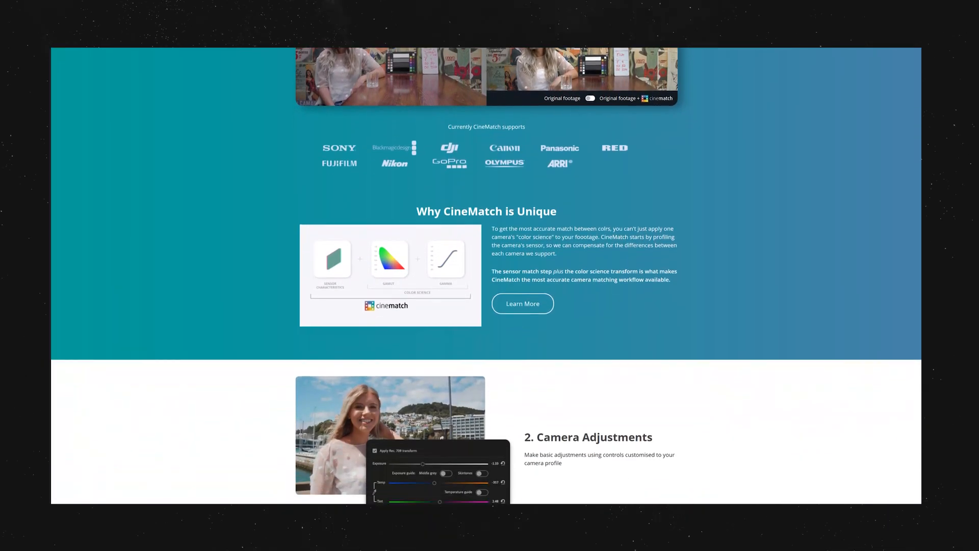
Step: On the CineMatch website, open the page on why it is unique and read how sensor matching differs from a color space transform
click(541, 296)
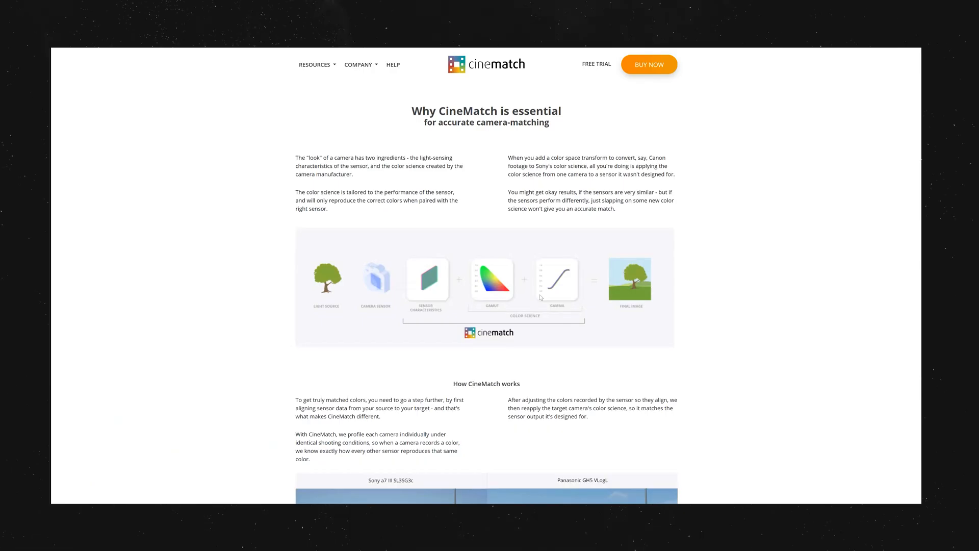
scroll(748, 267, down, 1)
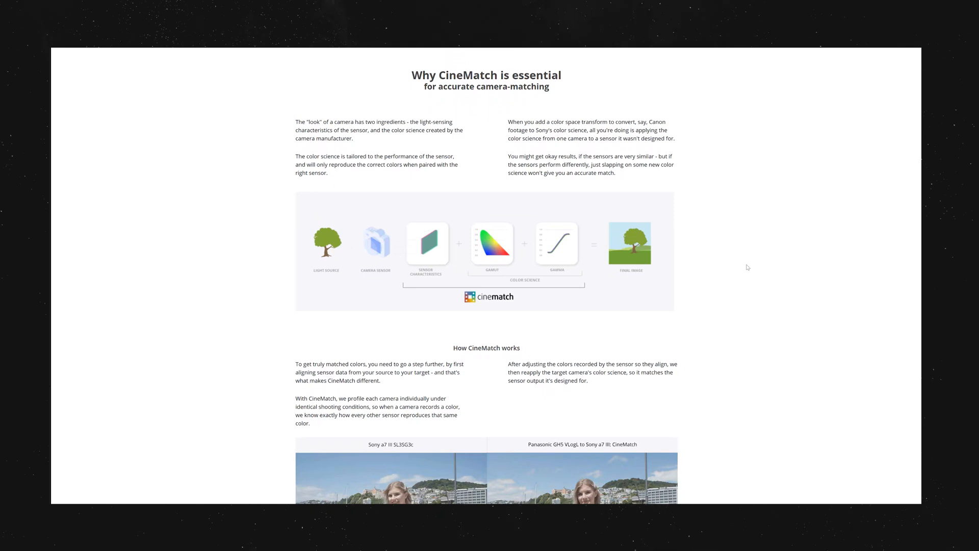
scroll(748, 267, down, 3)
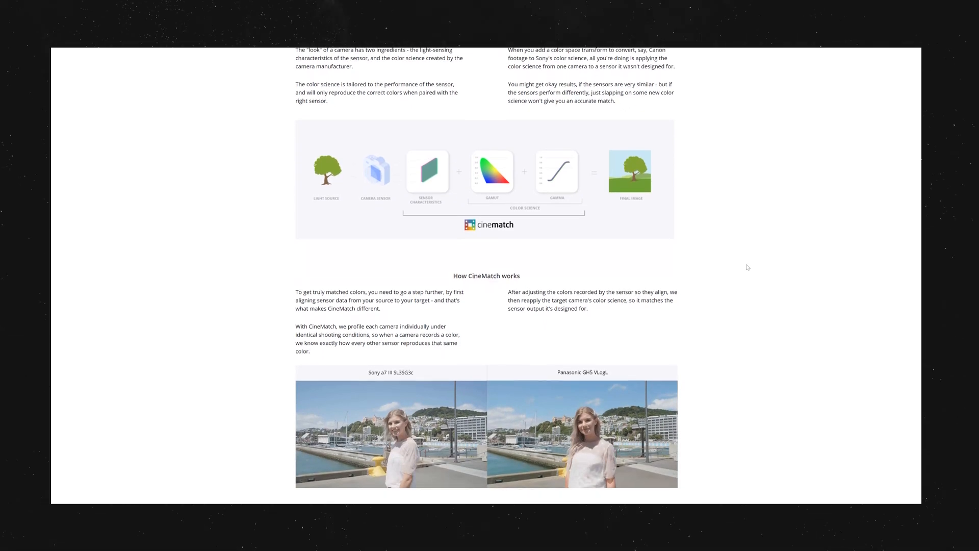
scroll(748, 267, down, 1)
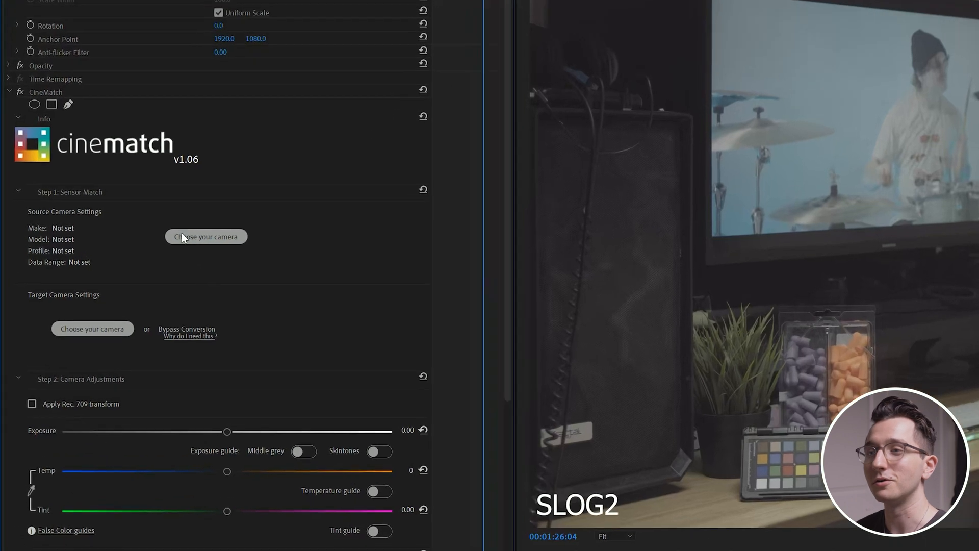
Step: In Premiere Pro, set the CineMatch source camera to Sony a6300 with the S-Log2 S-Gamut (XAVC S) profile
click(124, 237)
click(90, 215)
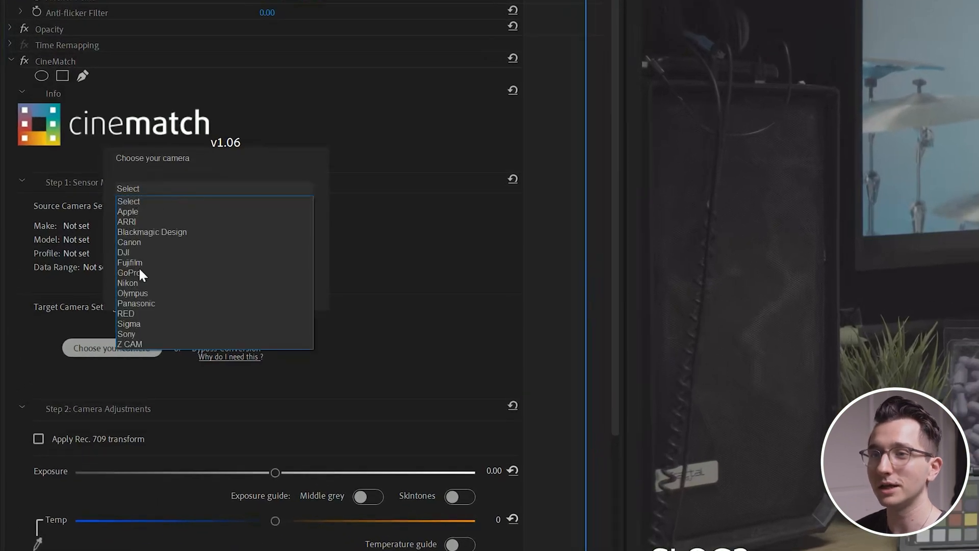
click(127, 334)
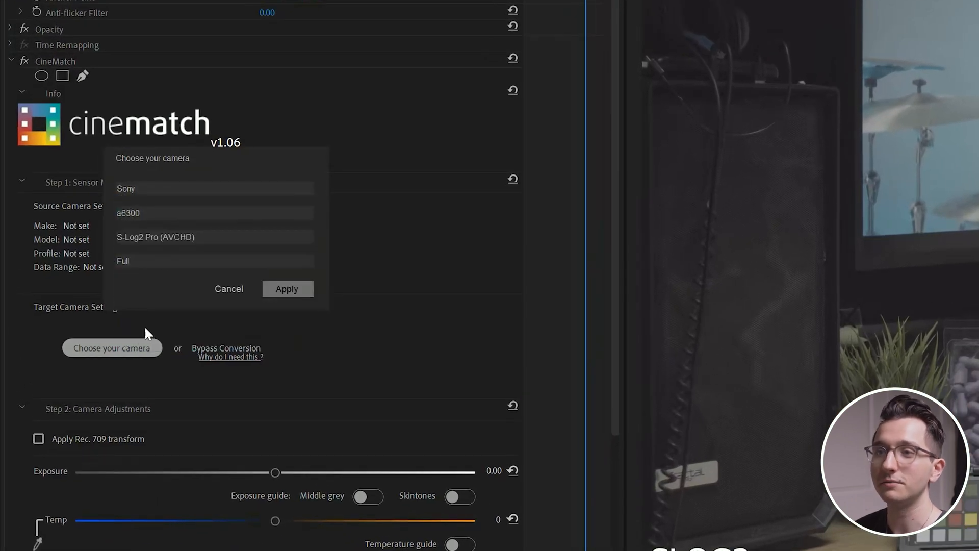
click(141, 239)
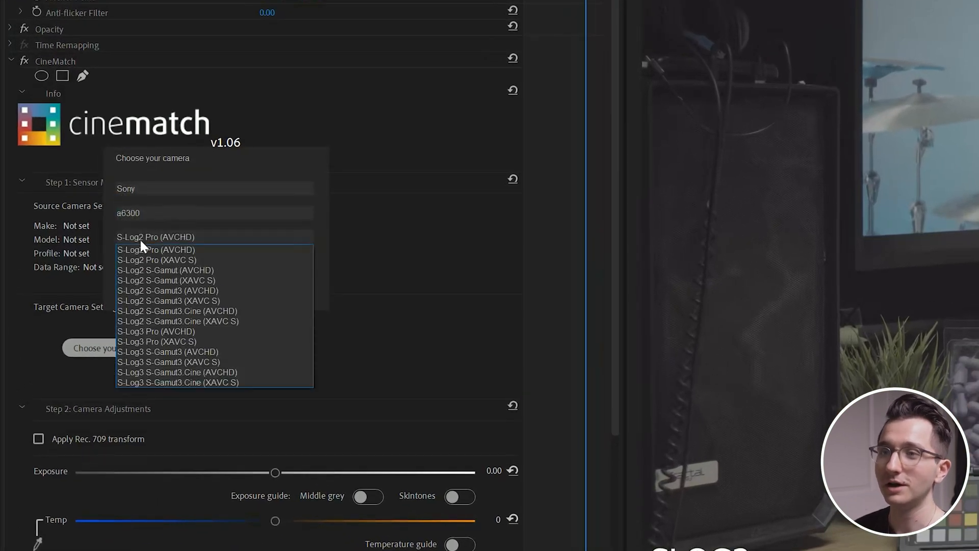
click(193, 280)
click(301, 287)
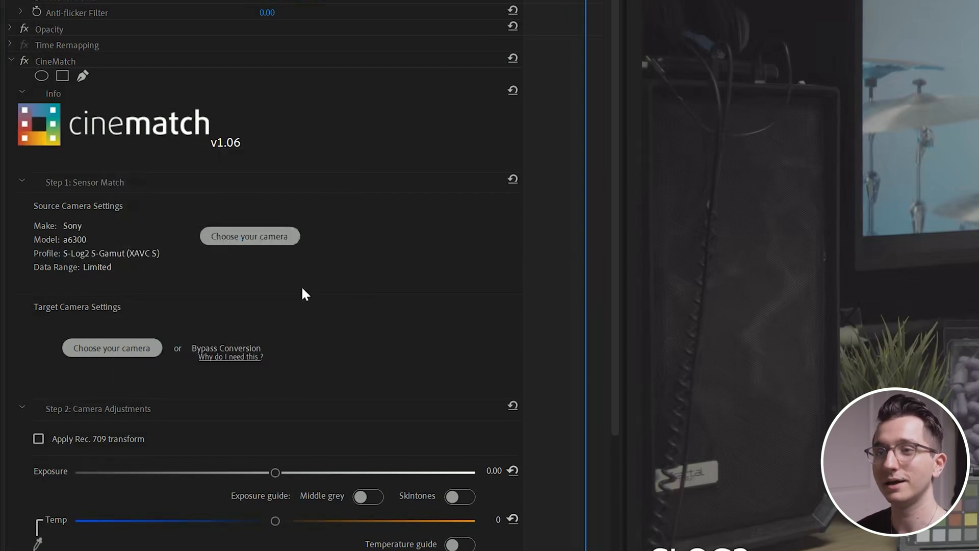
Step: Set the CineMatch target camera to Blackmagic Design Pocket Cinema Camera 6K with the Film Gen5 profile
click(123, 352)
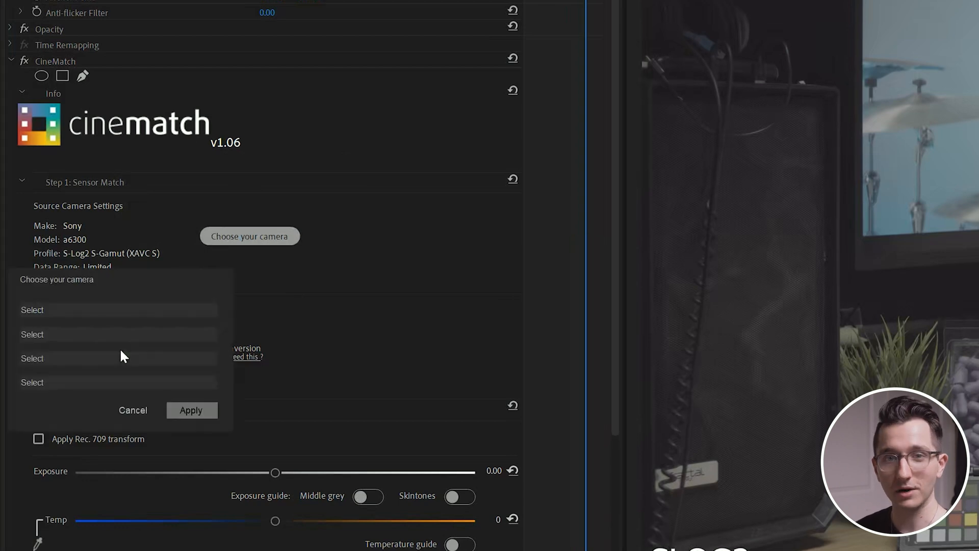
click(81, 310)
click(74, 350)
click(108, 336)
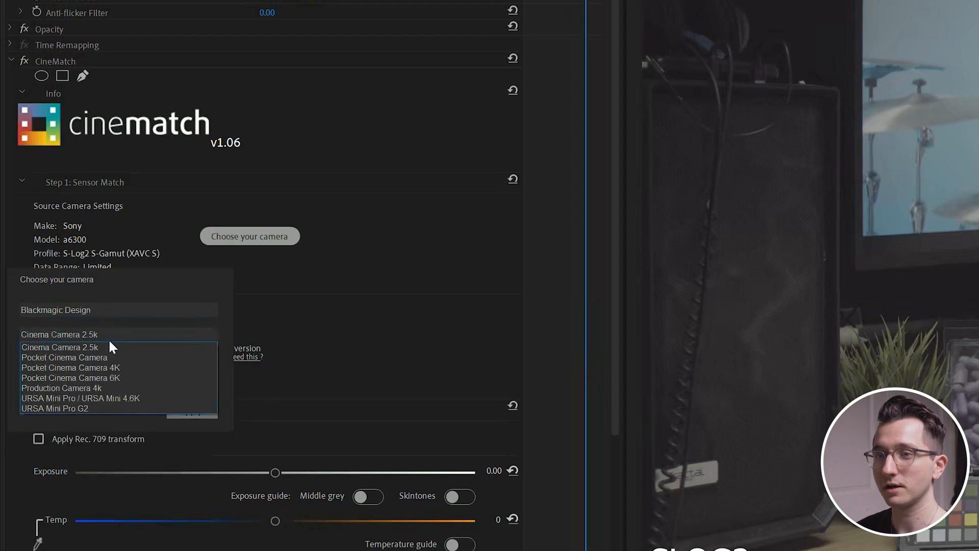
click(109, 377)
click(85, 357)
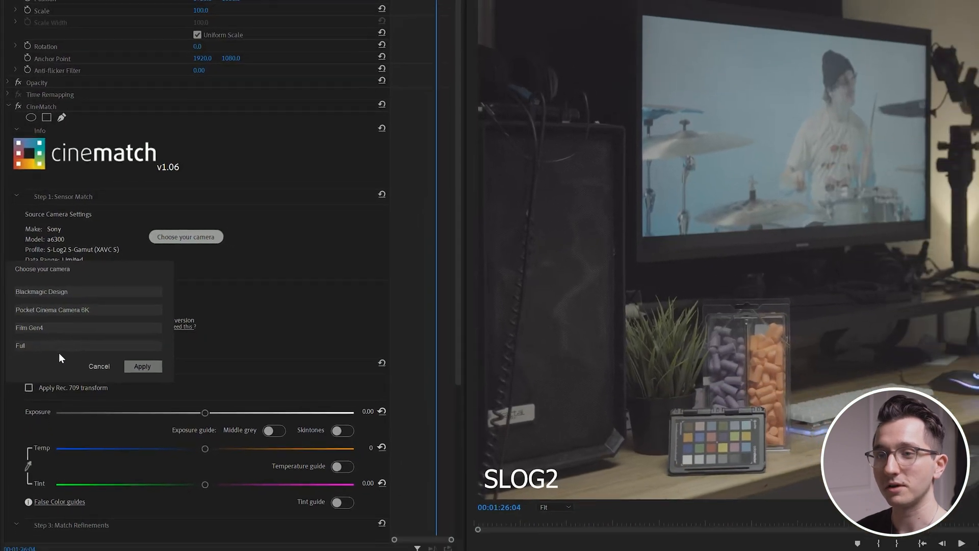
click(59, 353)
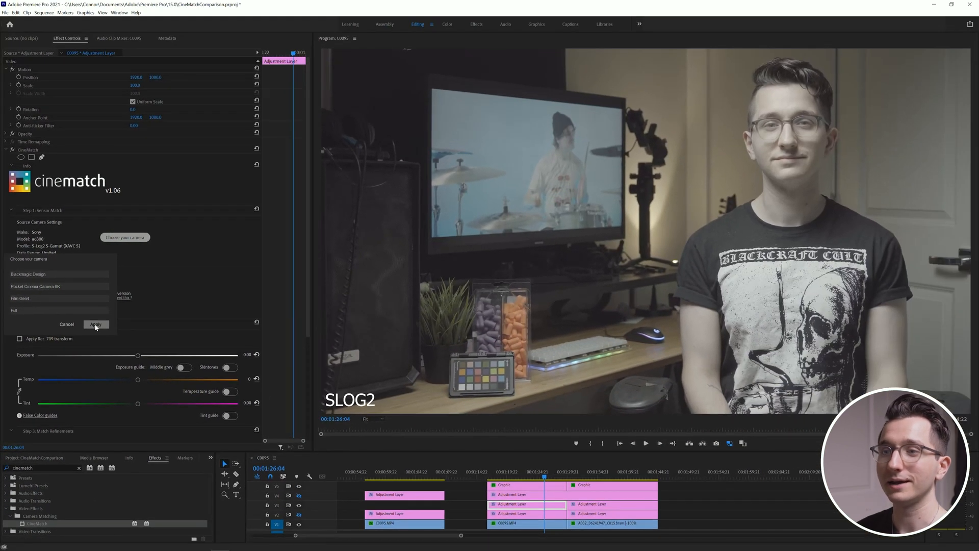
click(96, 325)
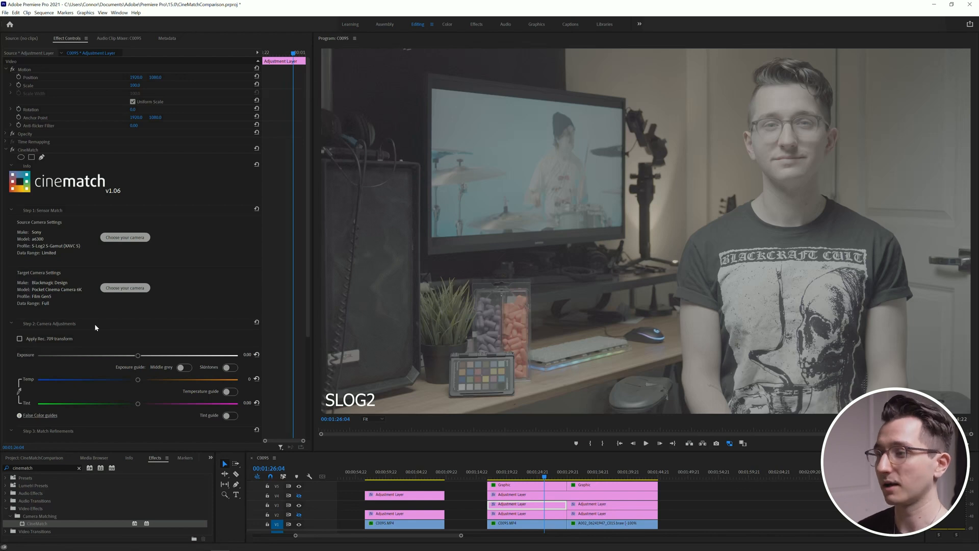
Step: Compare the S-Log2 shot with the CineMatch effect off and on, near the cut to the BMD Film Gen5 clip
click(563, 477)
mouse_move(563, 477)
mouse_down()
mouse_move(575, 478)
mouse_move(564, 479)
mouse_up()
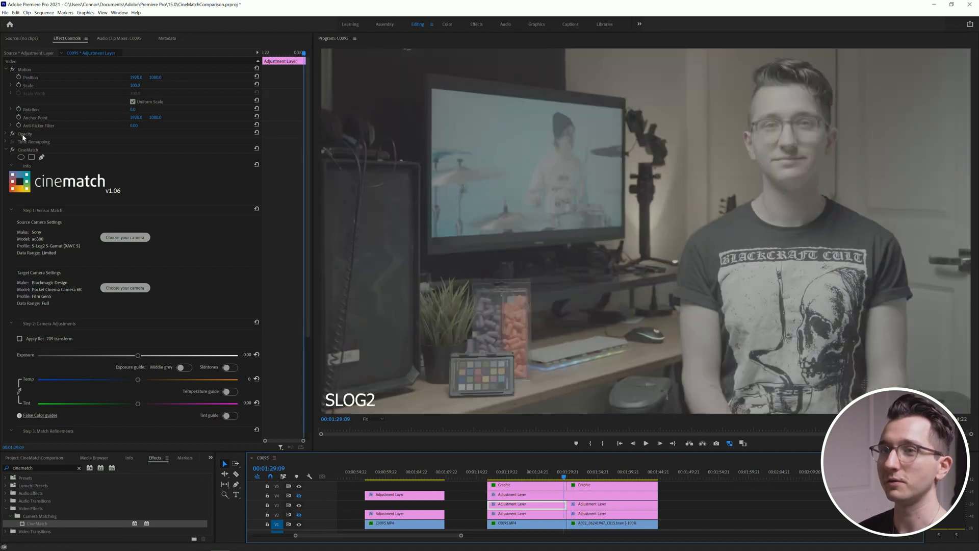
click(12, 151)
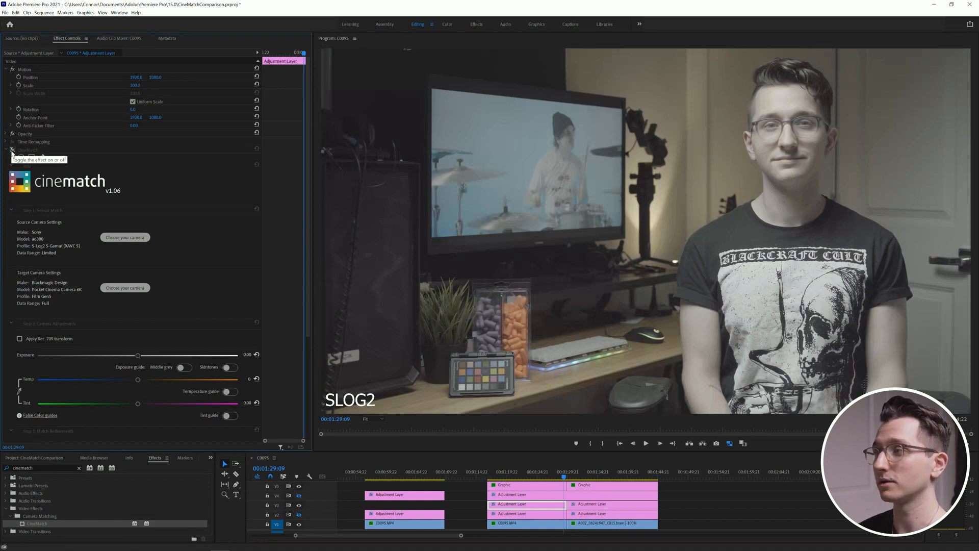
click(13, 151)
drag(564, 477, 567, 479)
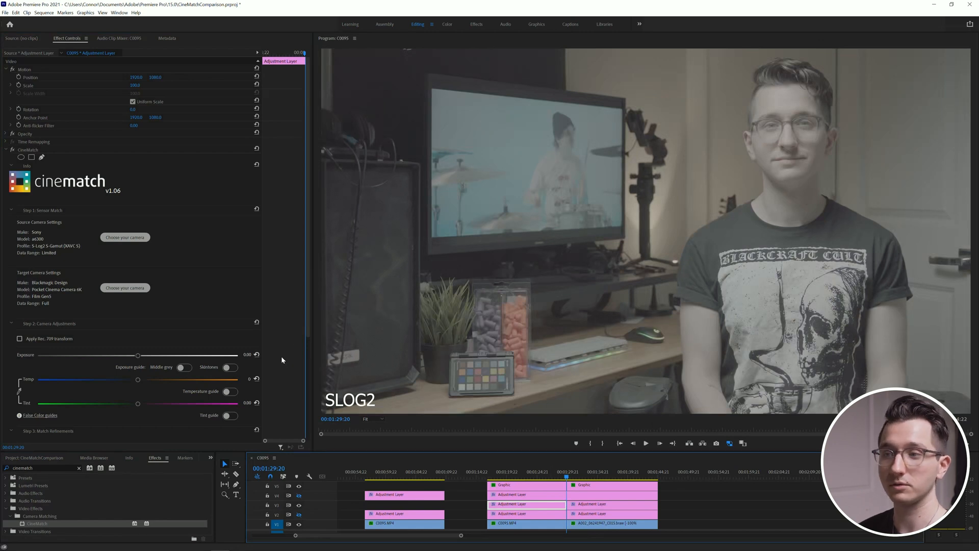
Step: Apply the Rec. 709 transform to the S-Log2 layer, enable CineMatch on the BMD Film Gen5 layer, and compare the two shots
click(19, 338)
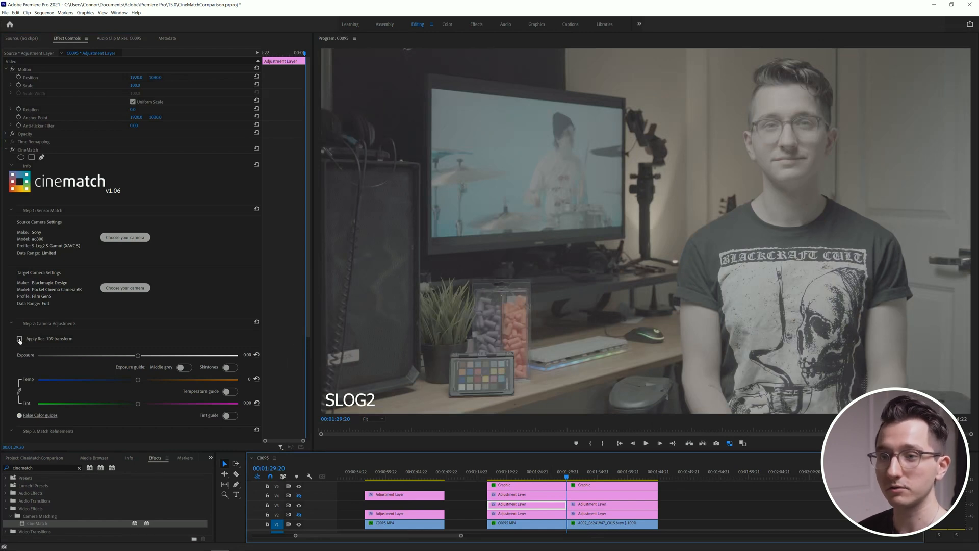
click(19, 338)
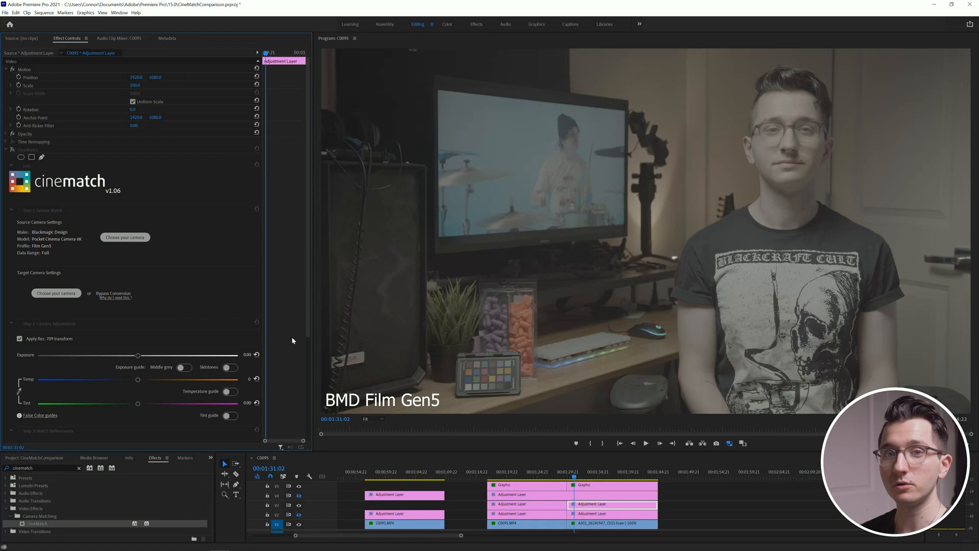
click(13, 150)
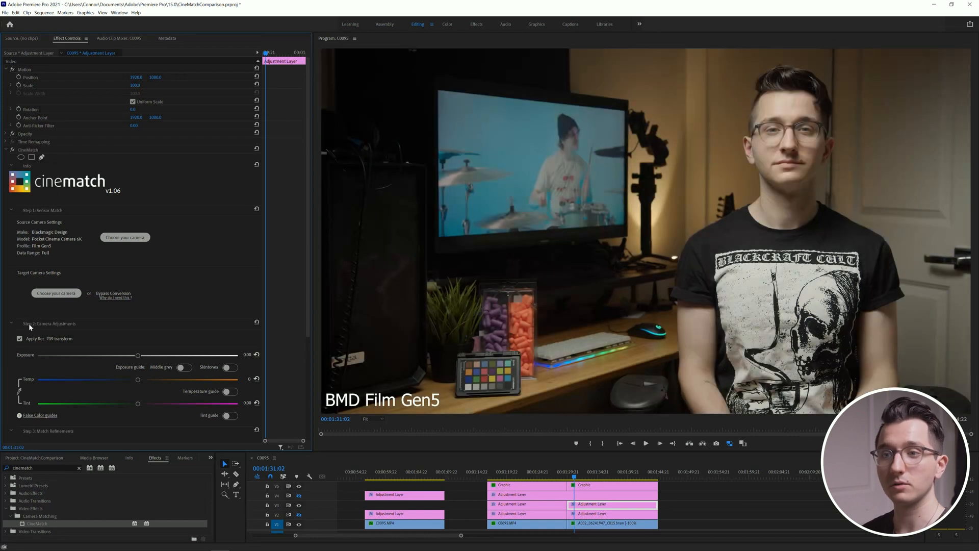
drag(562, 479, 571, 483)
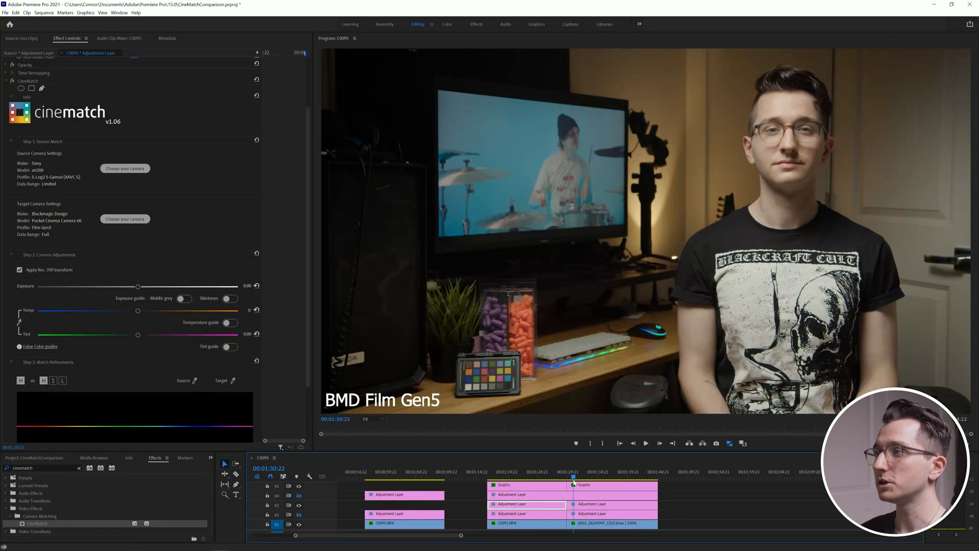
drag(567, 481, 566, 480)
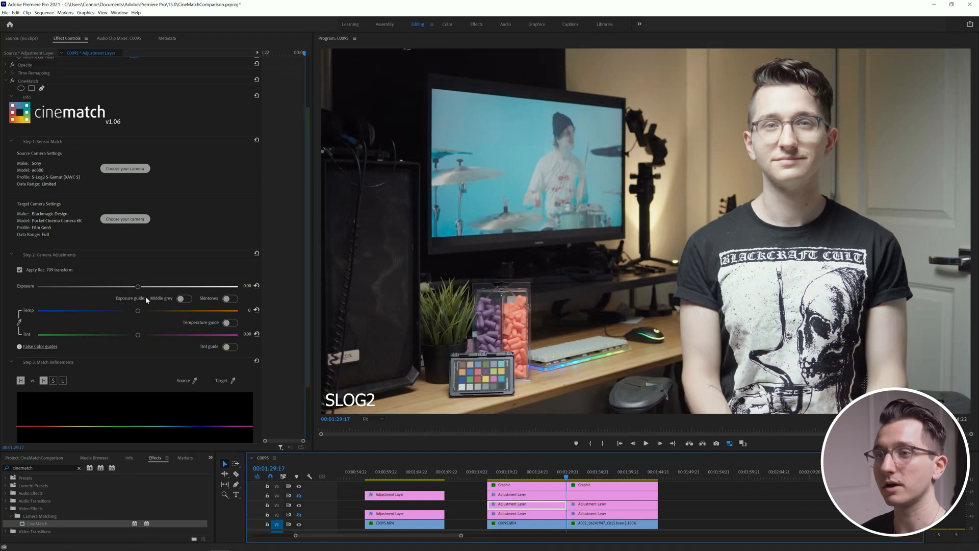
Step: Lower the S-Log2 shot's CineMatch exposure to about -1.66 and compare it with the BMD Film Gen5 shot
drag(138, 289, 94, 299)
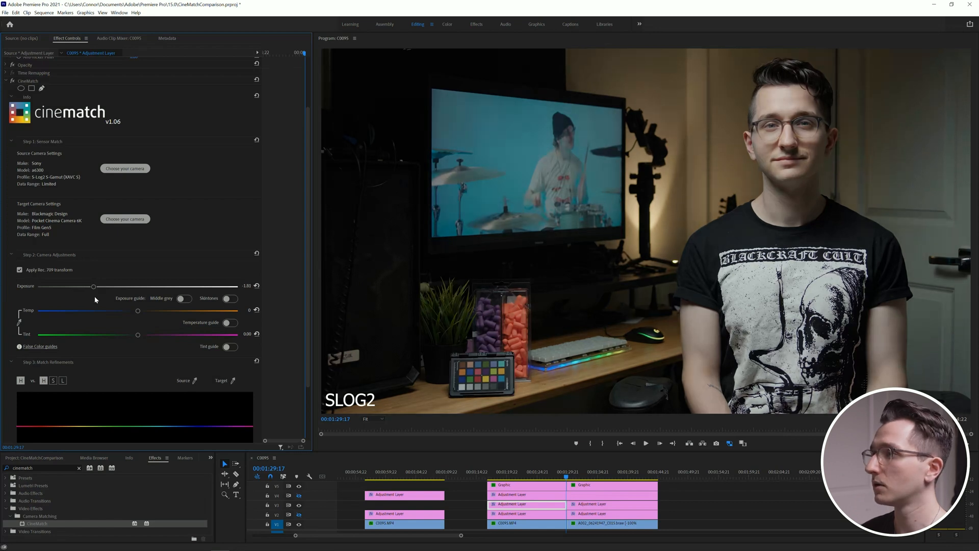
drag(95, 300, 98, 300)
click(570, 478)
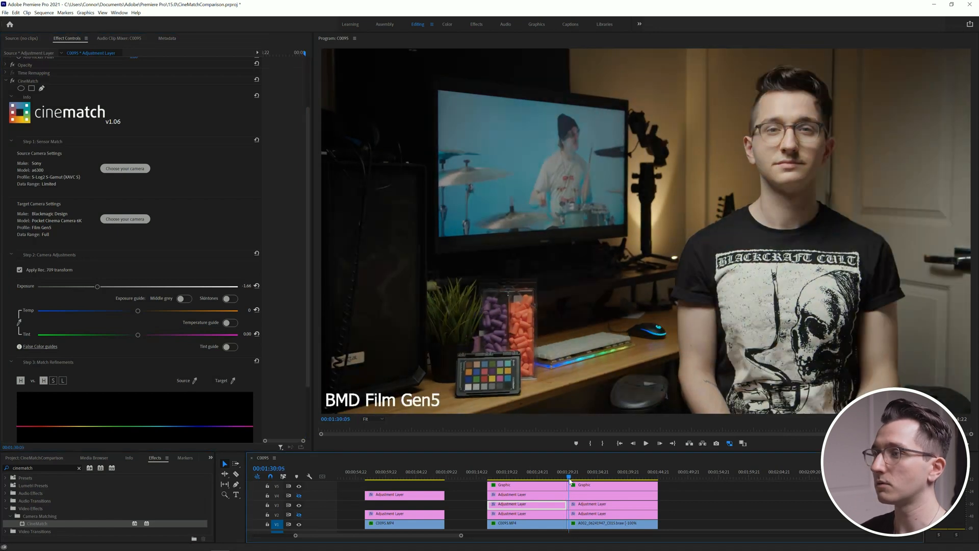
click(566, 479)
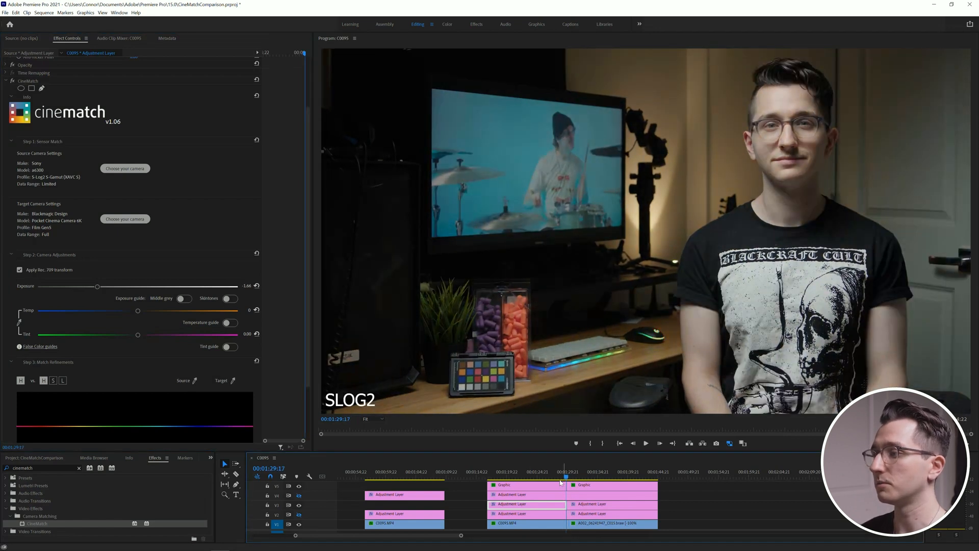
Step: Show a side-by-side comparison of the two shots, with the S-Log2 frame as current first and the BMD Film Gen5 frame second
click(742, 444)
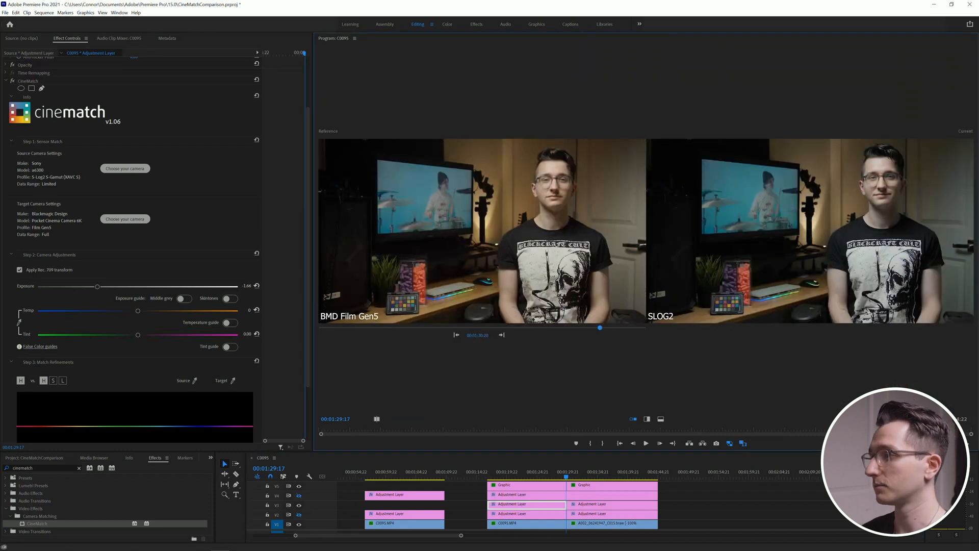
click(916, 419)
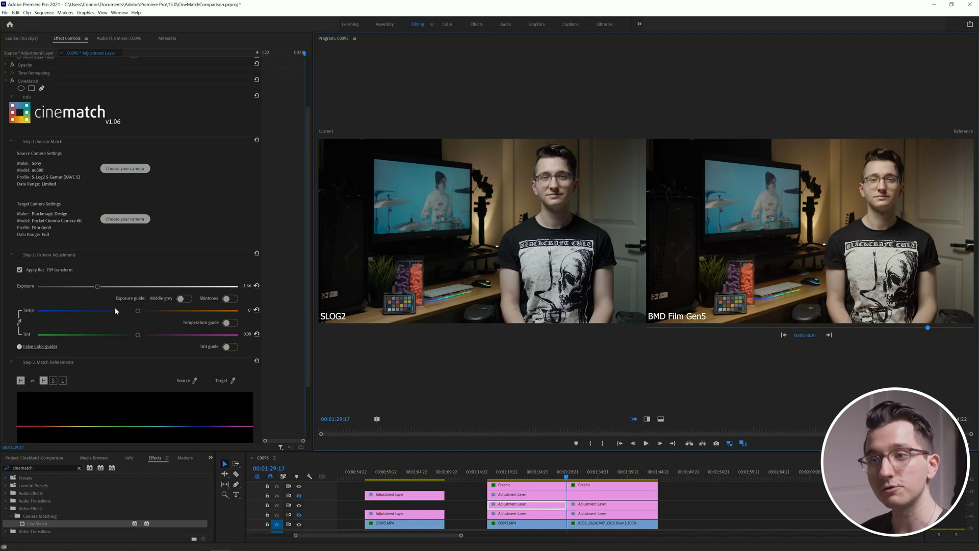
click(166, 341)
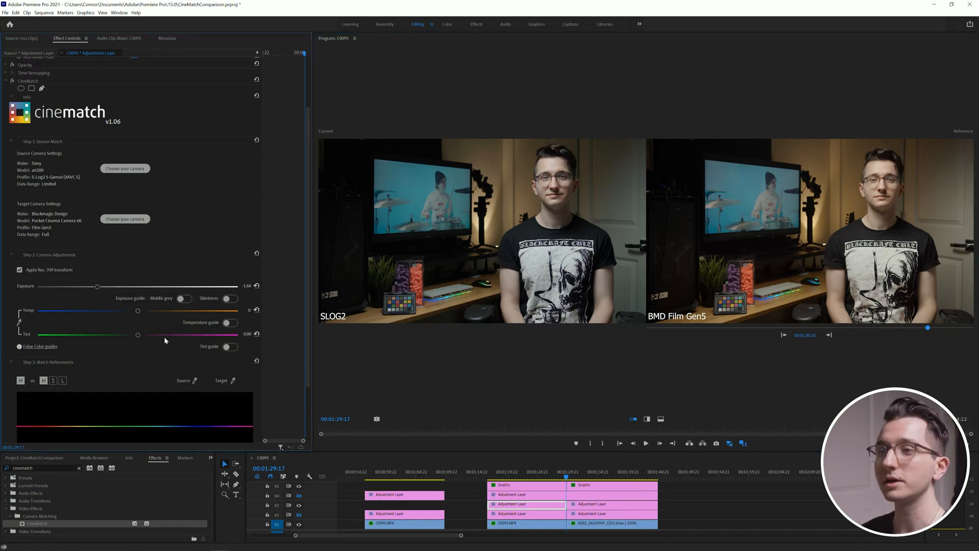
Step: Turn on CineMatch's middle grey exposure guide for both the S-Log2 and the BMD Film Gen5 adjustment layers
click(184, 301)
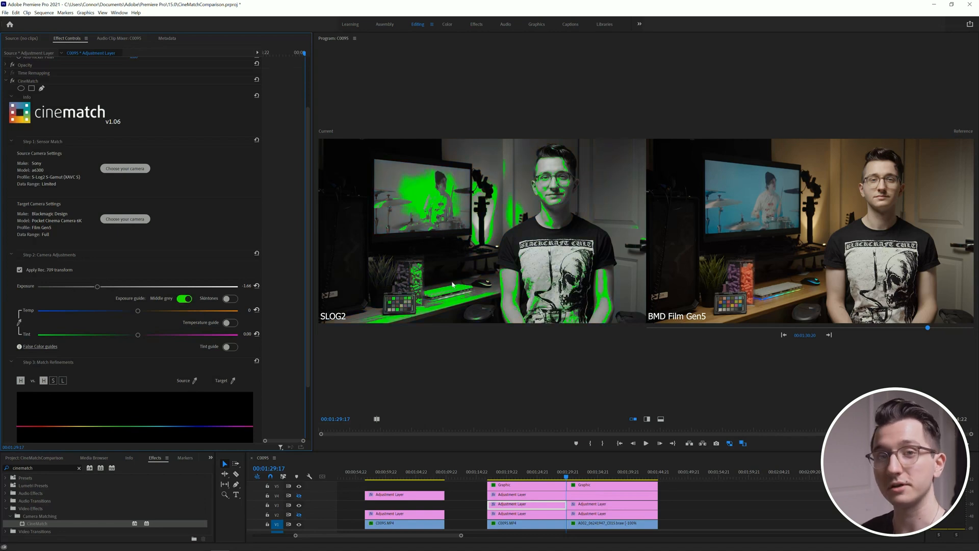
click(585, 509)
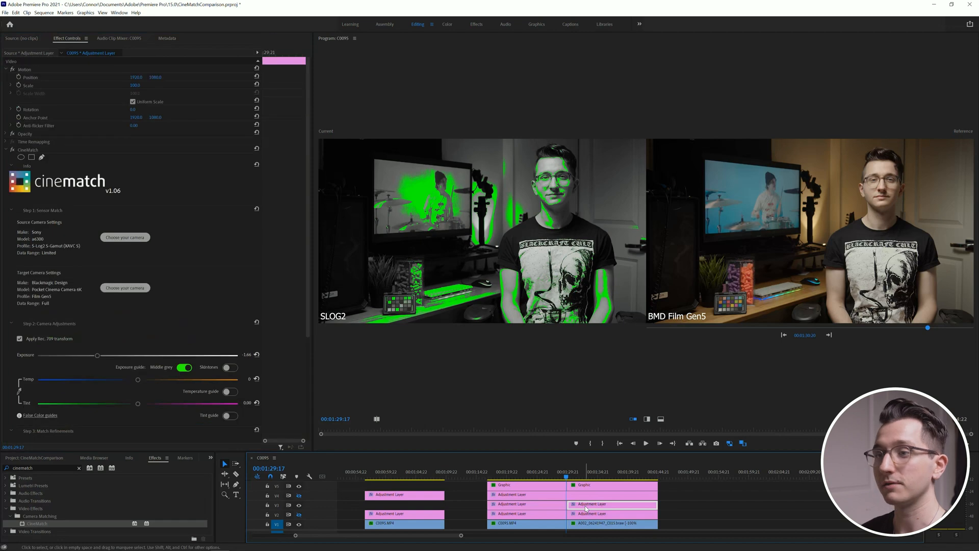
click(185, 368)
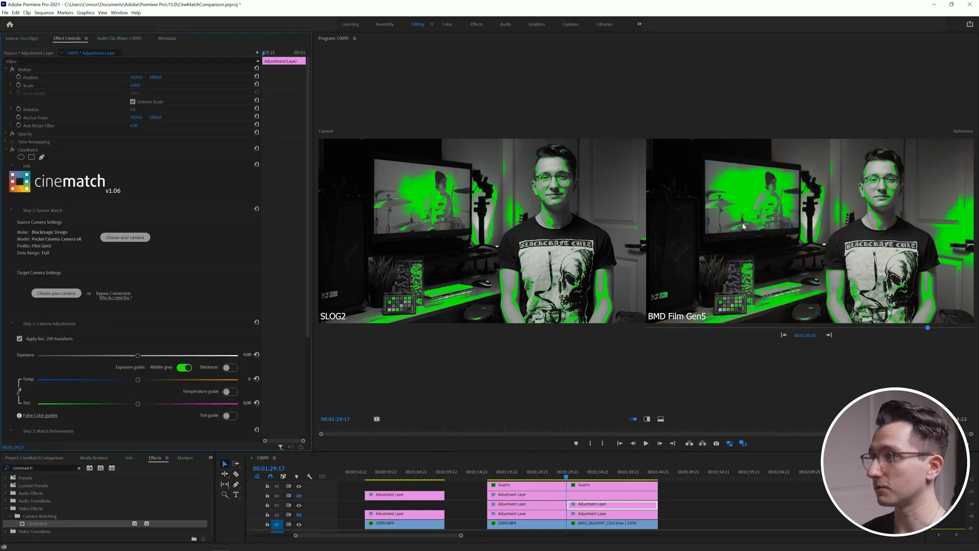
Step: Set the S-Log2 layer's CineMatch exposure to about -1.69, matching its middle grey areas to the BMD shot
click(549, 504)
drag(98, 358, 147, 359)
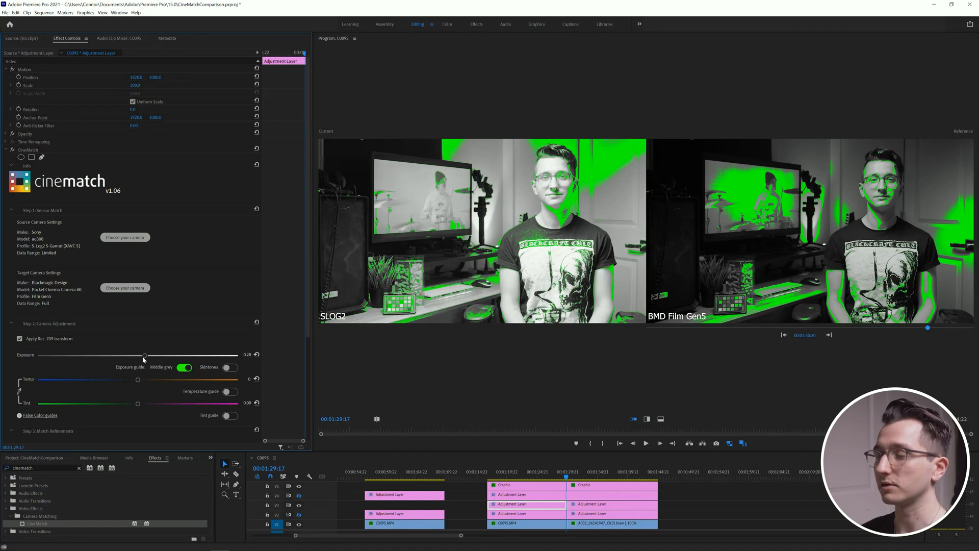
drag(144, 359, 105, 362)
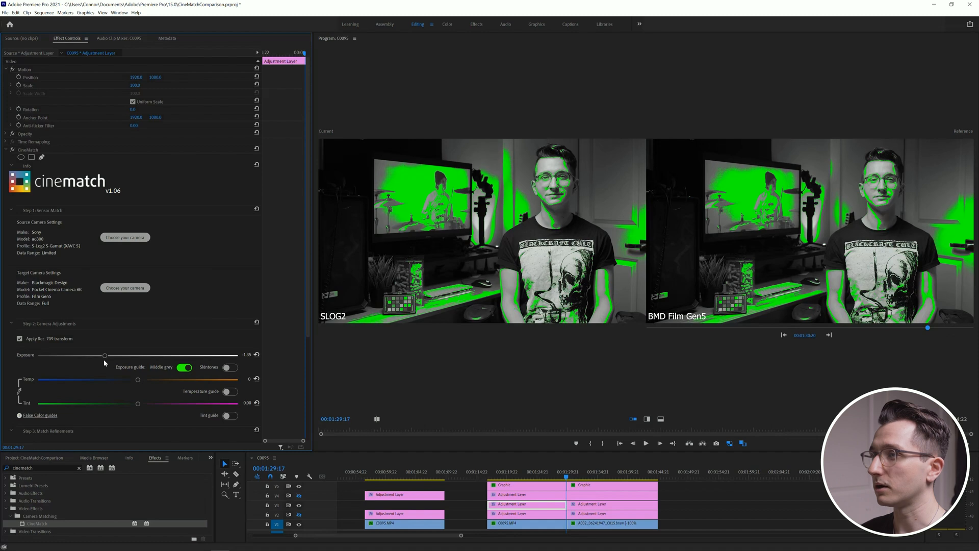
drag(104, 363, 97, 365)
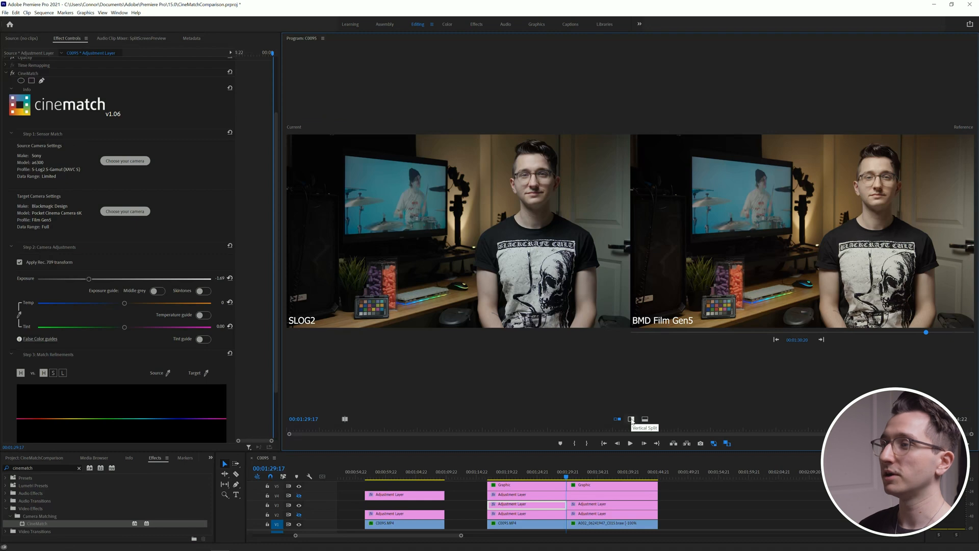
Step: Switch the comparison to a vertical split and warm the S-Log2 layer's CineMatch temperature to about 892
click(631, 419)
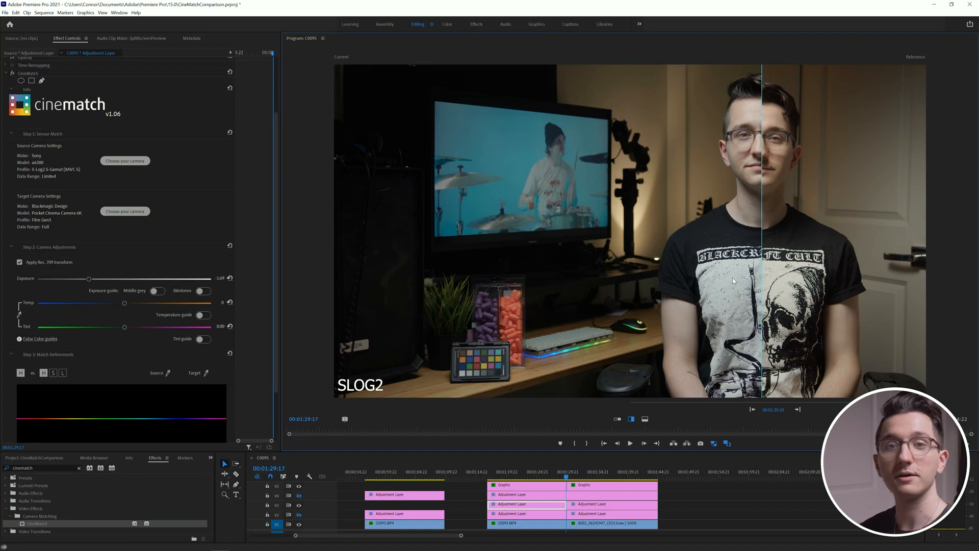
mouse_move(130, 304)
mouse_down()
mouse_move(151, 306)
mouse_move(145, 311)
mouse_up()
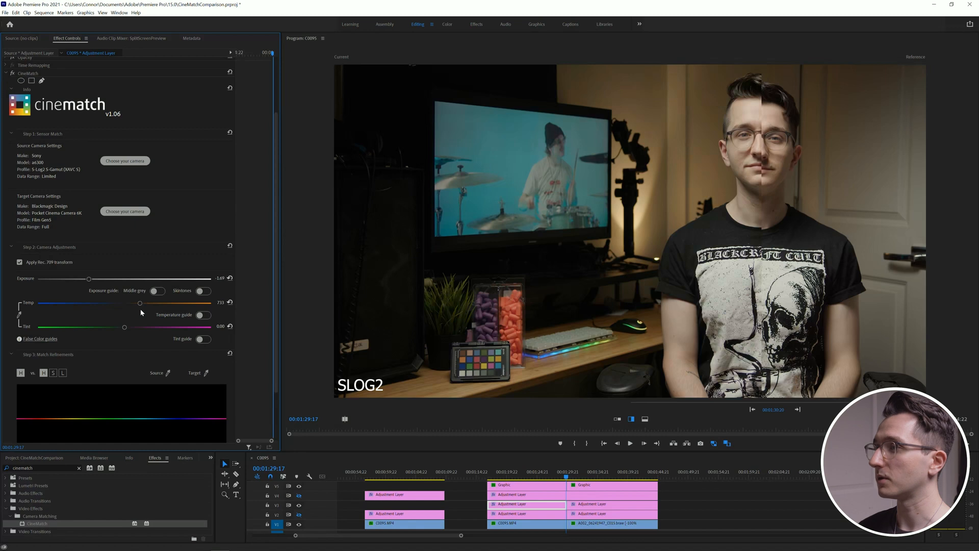
drag(140, 310, 145, 311)
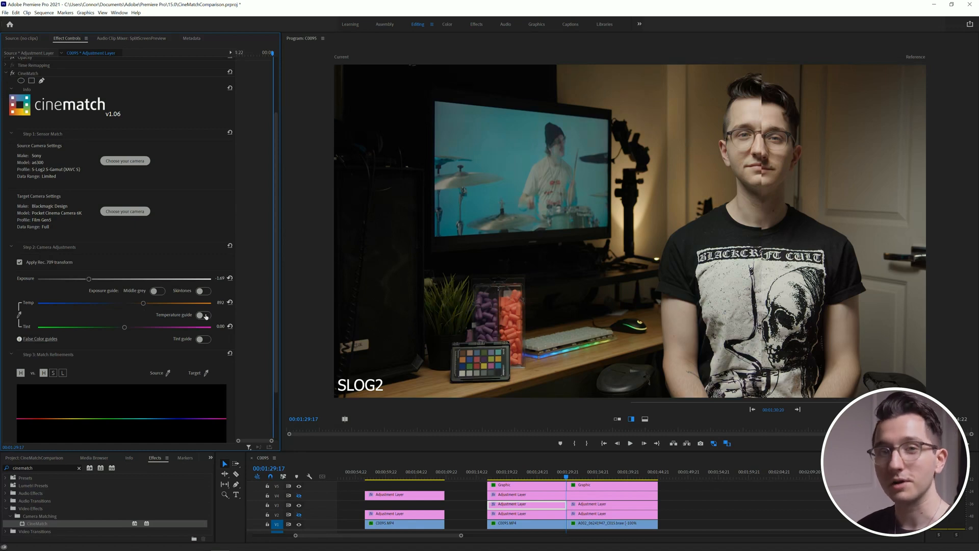
Step: Preview CineMatch's temperature guide and tint guide on the S-Log2 shot, turning each one off again
click(203, 315)
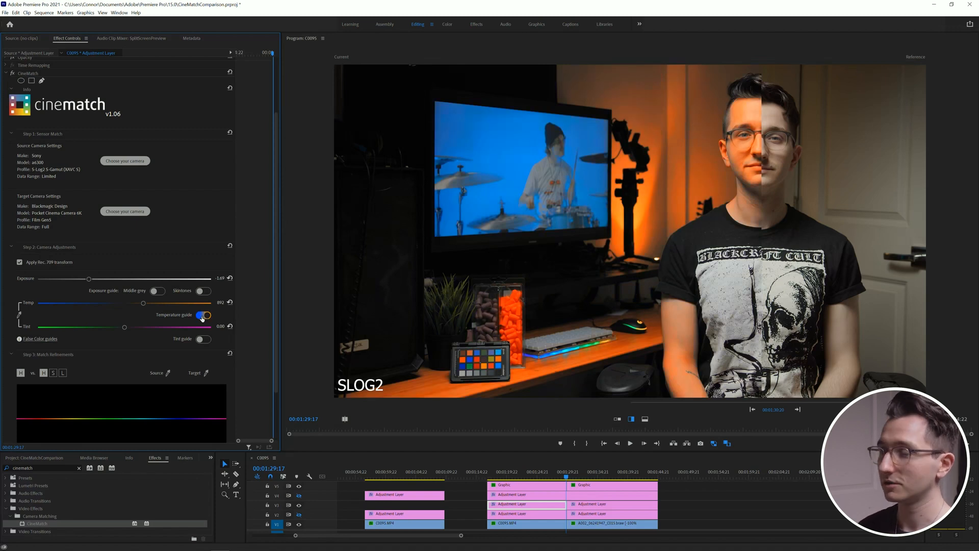
click(728, 444)
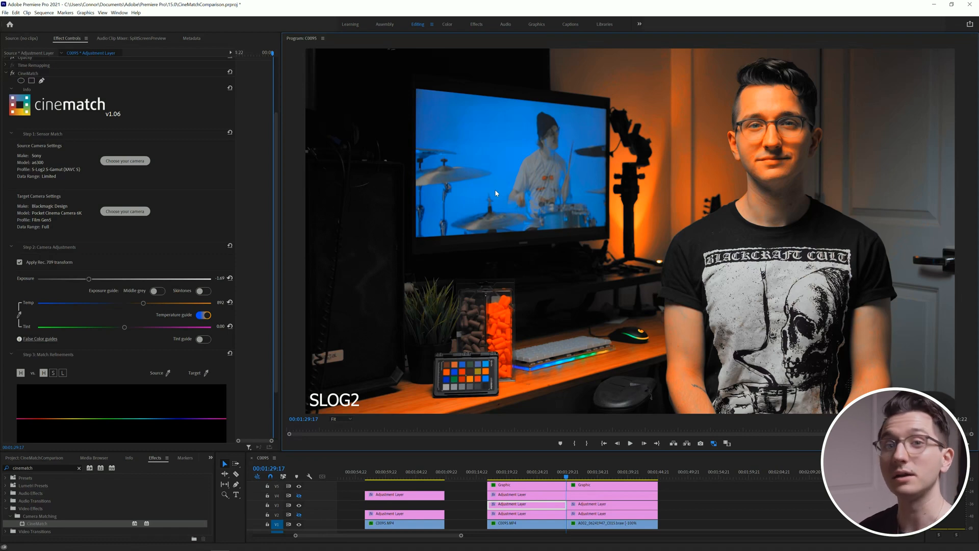
click(203, 315)
click(203, 340)
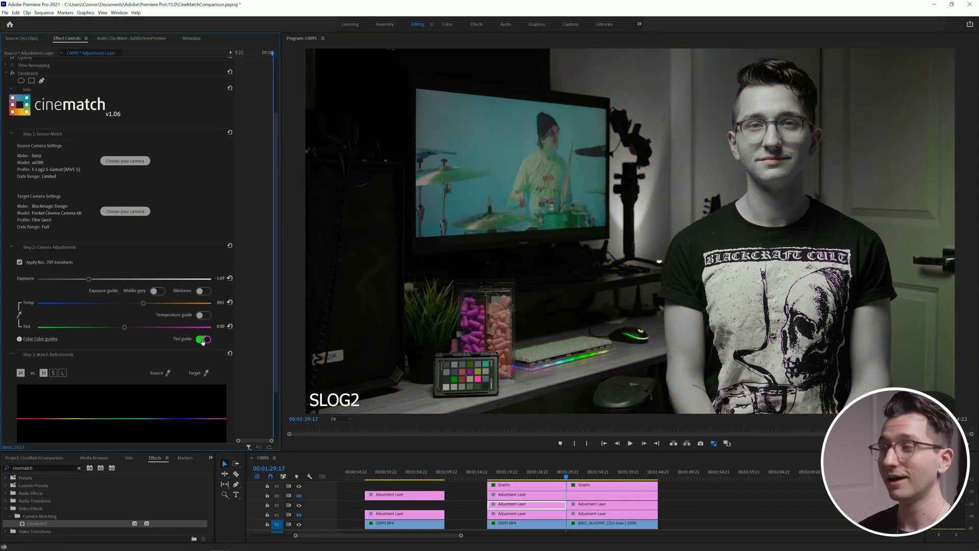
click(203, 340)
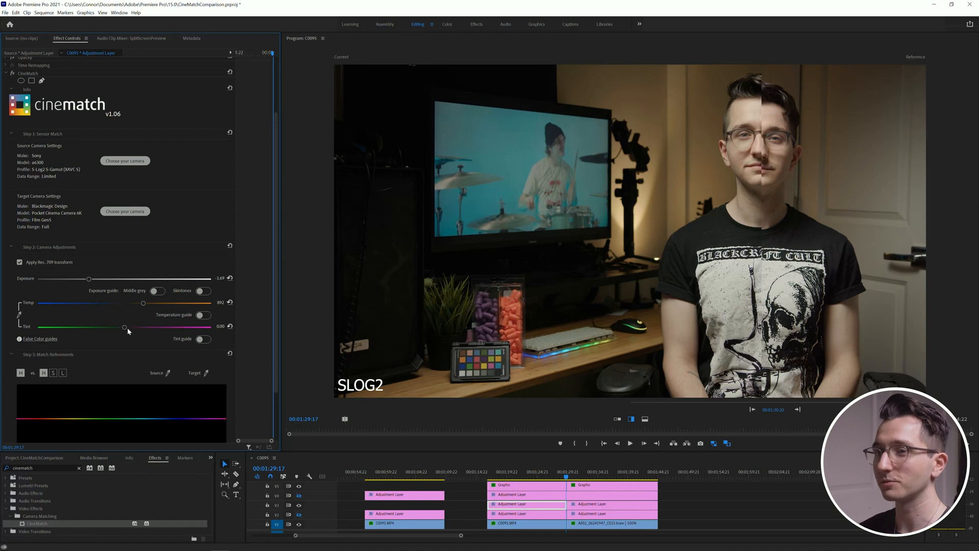
Step: Set the S-Log2 layer's CineMatch tint to about 9.93, judging it against the split-screen BMD reference
drag(128, 329, 145, 333)
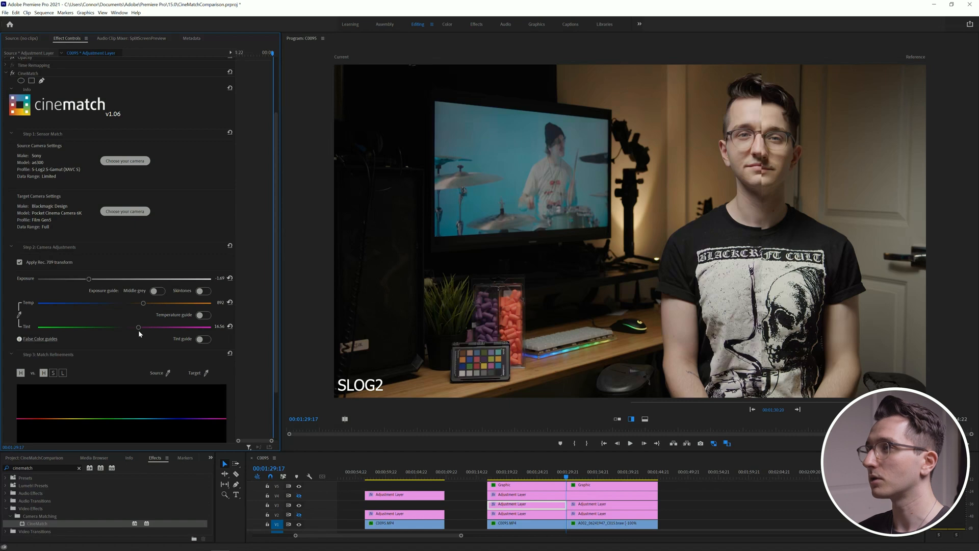
drag(139, 330, 132, 332)
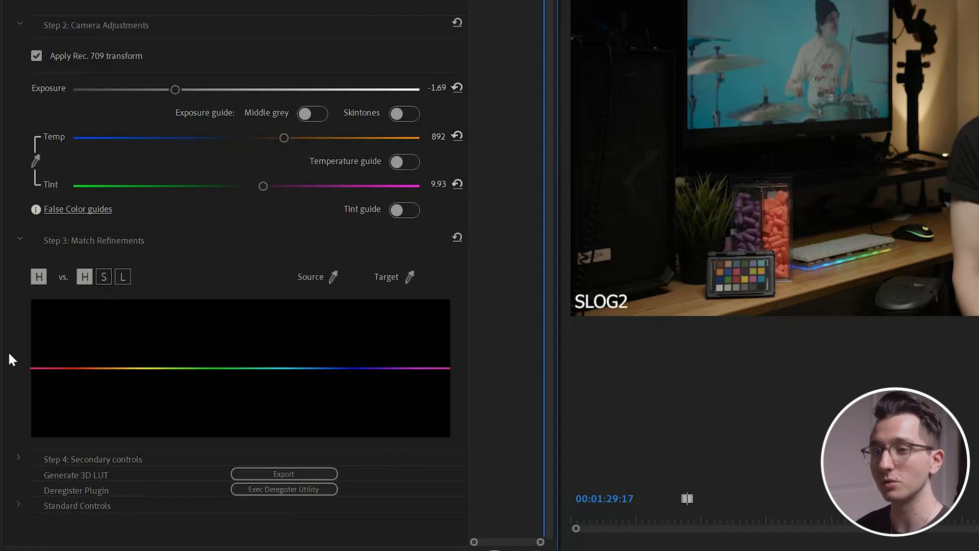
Step: Expand CineMatch's secondary controls and look over the color wheels, saturation, curves and levels
click(18, 457)
scroll(9, 403, down, 6)
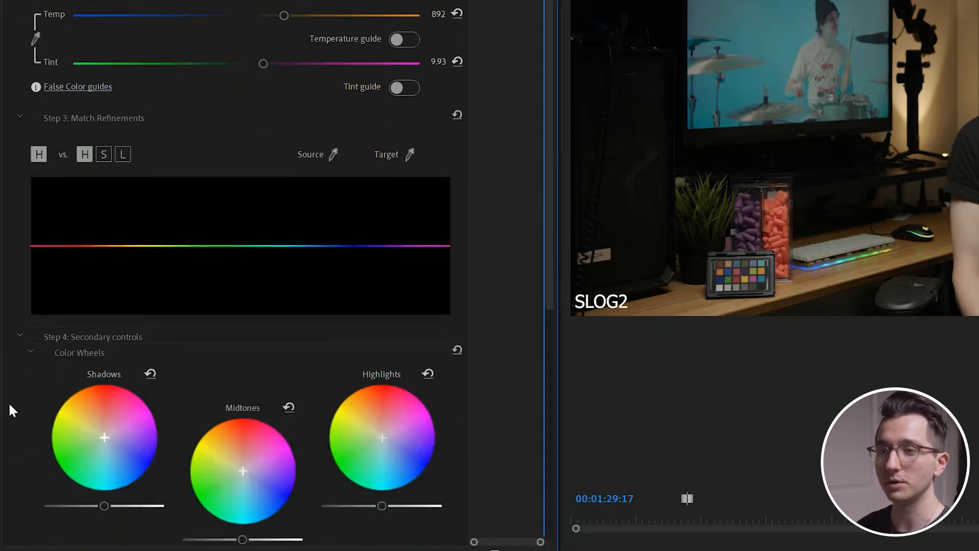
scroll(14, 456, down, 3)
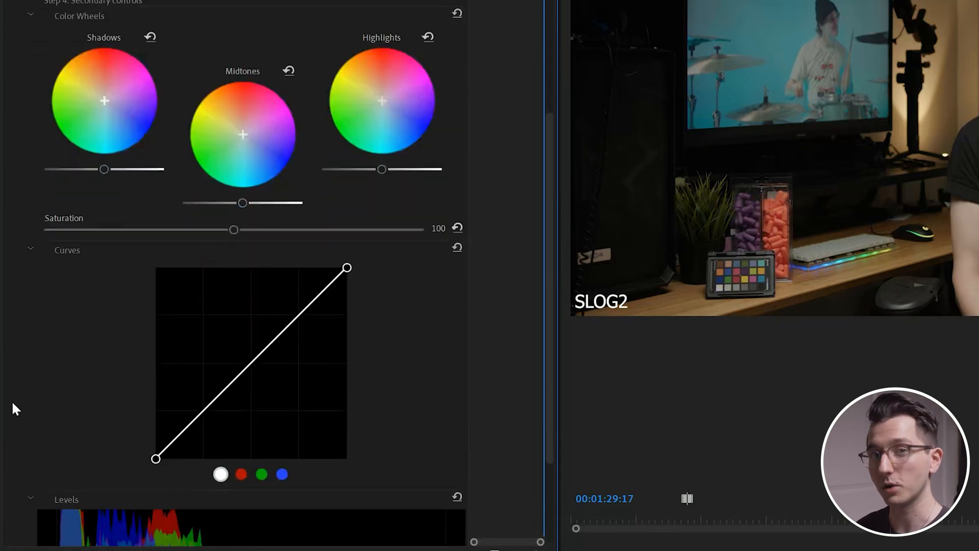
scroll(12, 404, up, 6)
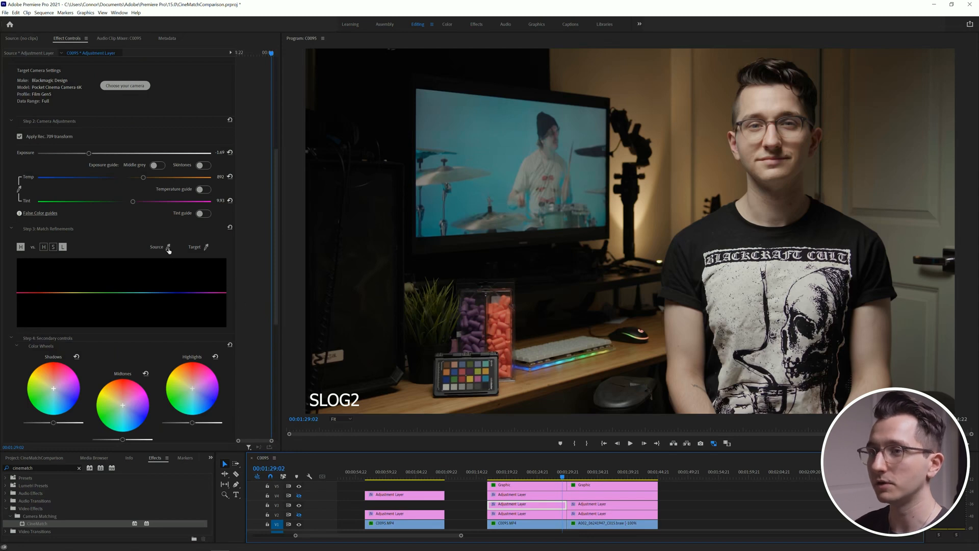
Step: Sample the TV screen's blue as source in the S-Log2 shot and target in the BMD shot, and switch the match curve to hue vs. hue
click(333, 154)
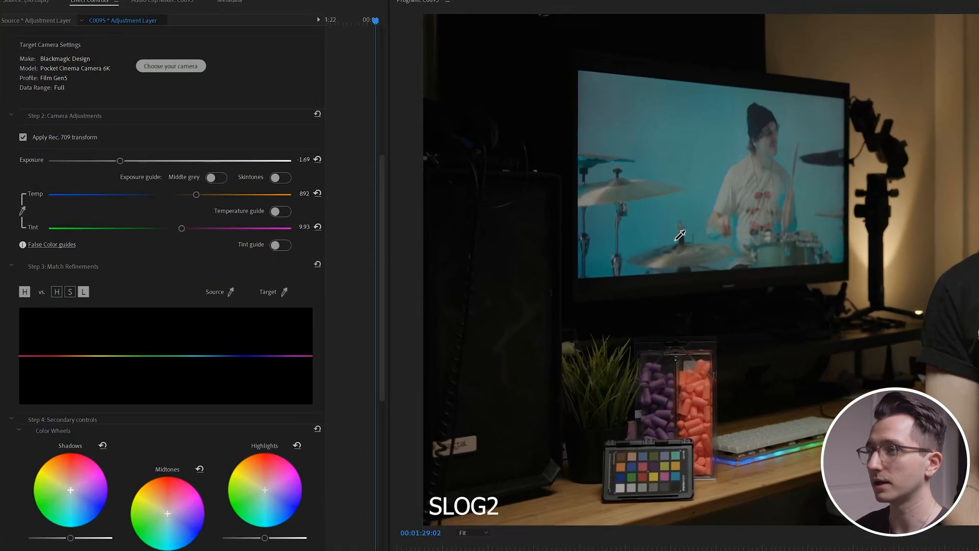
click(531, 219)
click(612, 549)
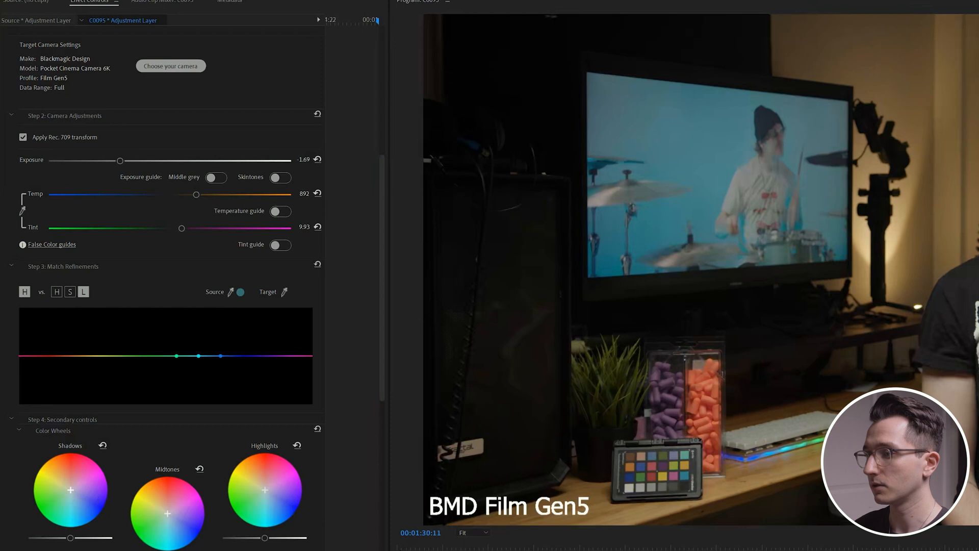
click(285, 293)
click(684, 238)
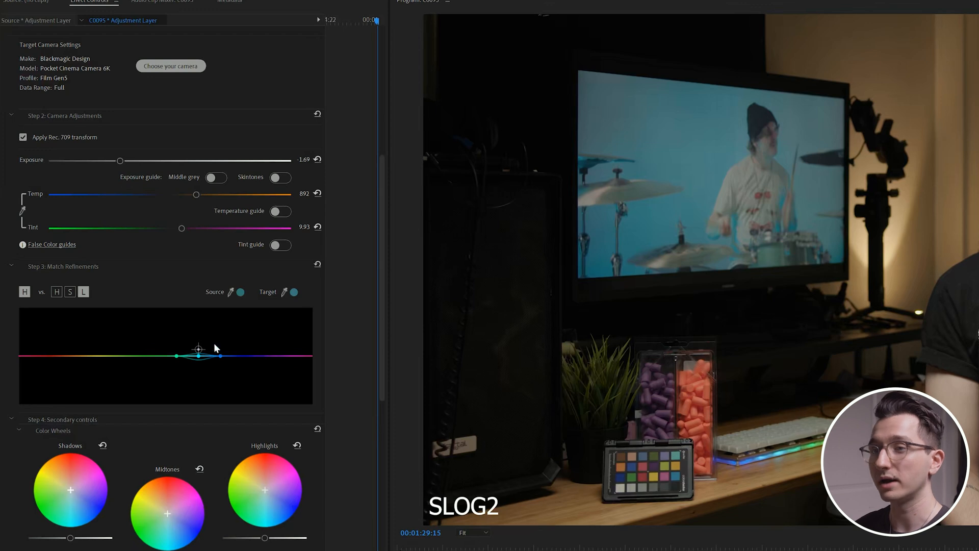
click(57, 292)
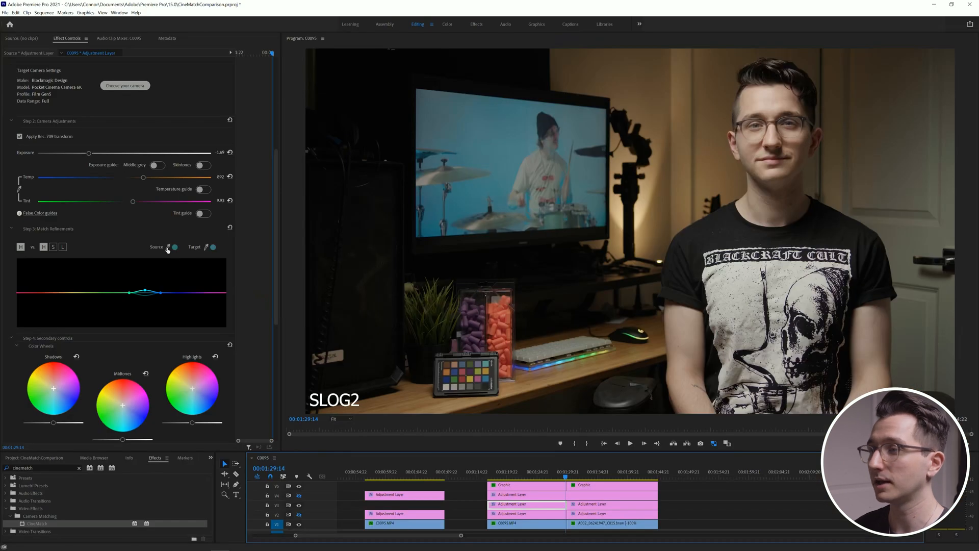
Step: Sample the orange earplugs as the match source in the S-Log2 shot and as the target in the BMD Film Gen5 shot
click(167, 247)
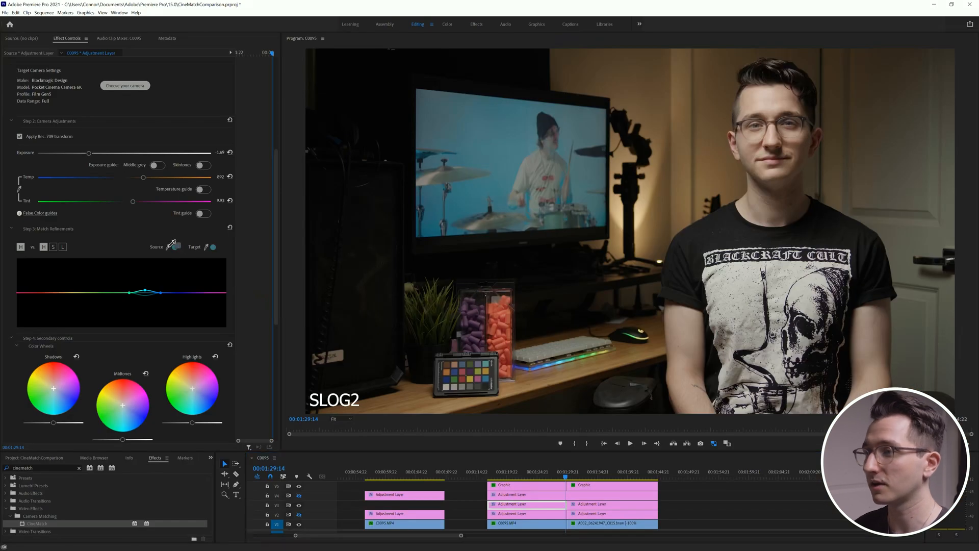
click(493, 308)
click(571, 476)
click(206, 247)
click(503, 310)
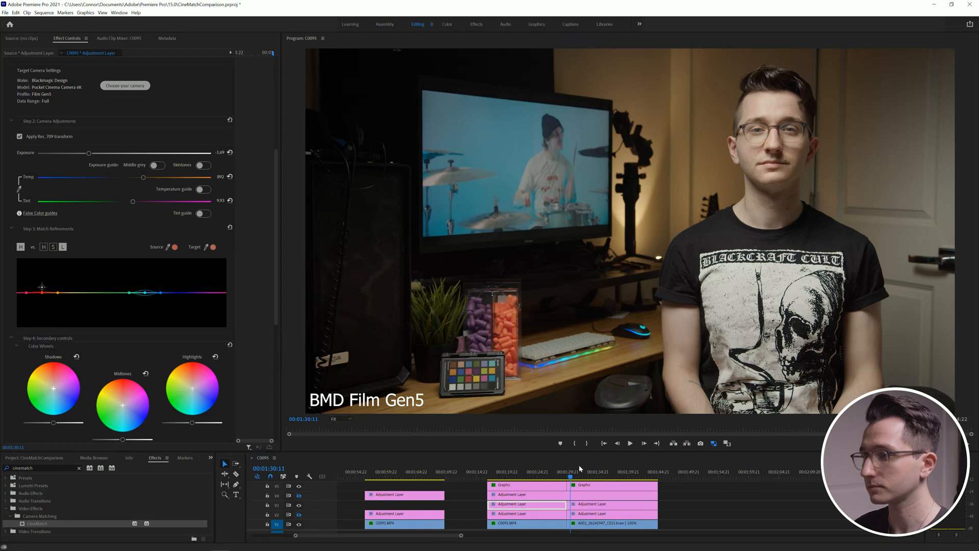
Step: Raise the orange point slightly on the hue vs. luminance match curve, checking the S-Log2 shot against the BMD clip across the cut
click(566, 477)
drag(565, 479, 572, 485)
click(63, 247)
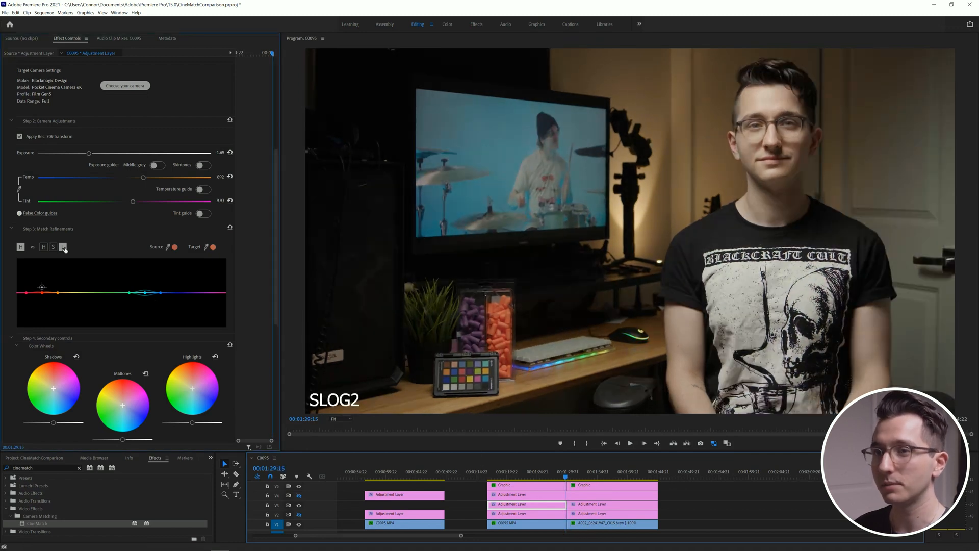
click(53, 249)
click(63, 249)
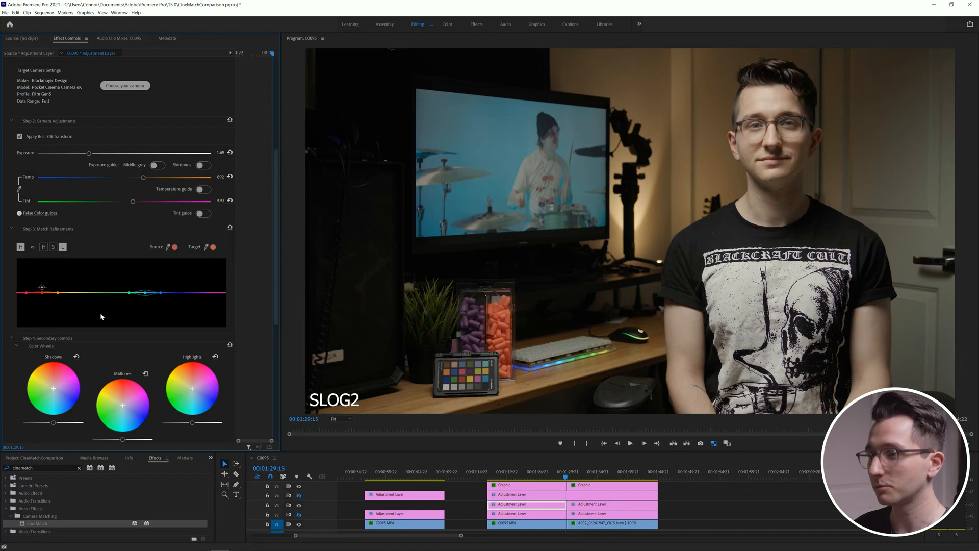
drag(565, 478, 564, 480)
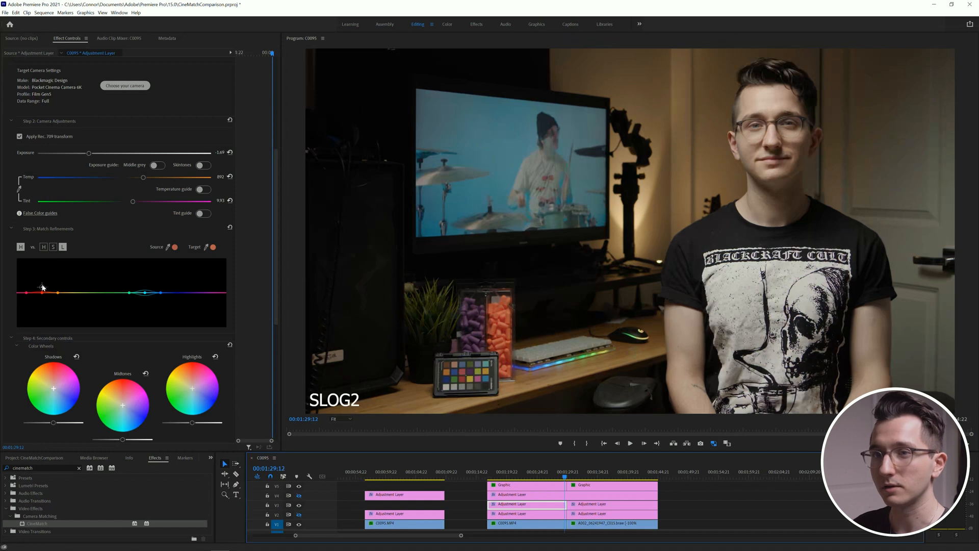
drag(41, 292, 42, 291)
drag(566, 479, 566, 480)
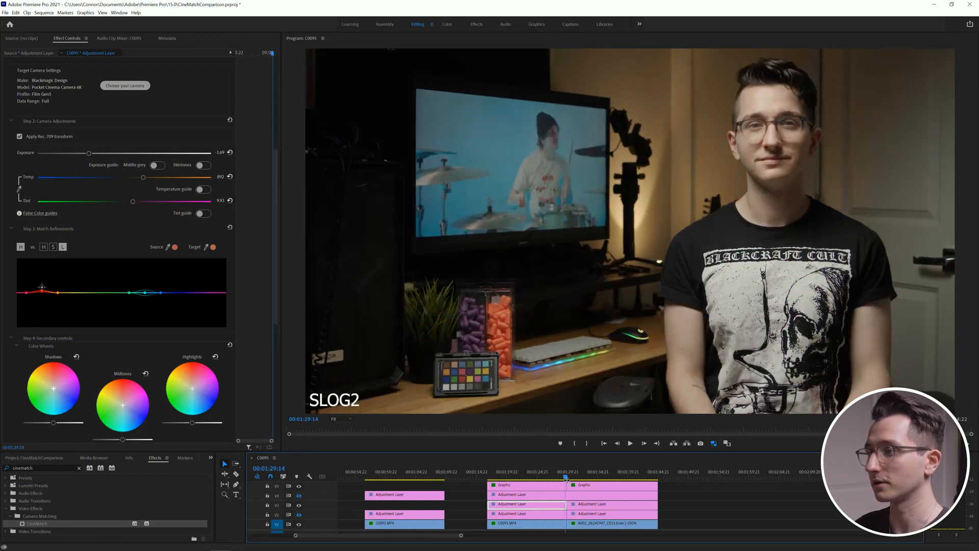
Step: Compare the refined S-Log2 shot with the BMD shot side by side and across the cut, and review the secondary controls
click(728, 444)
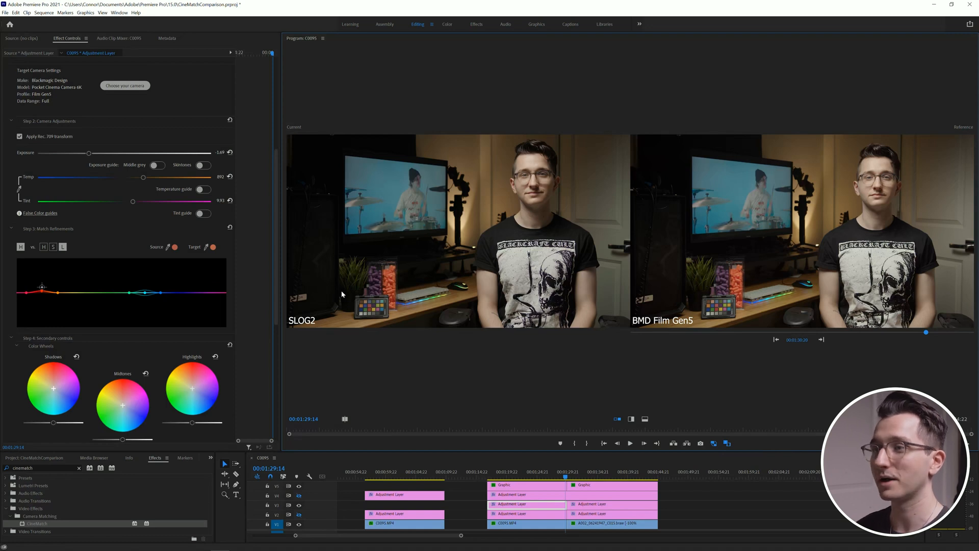
drag(565, 477, 569, 480)
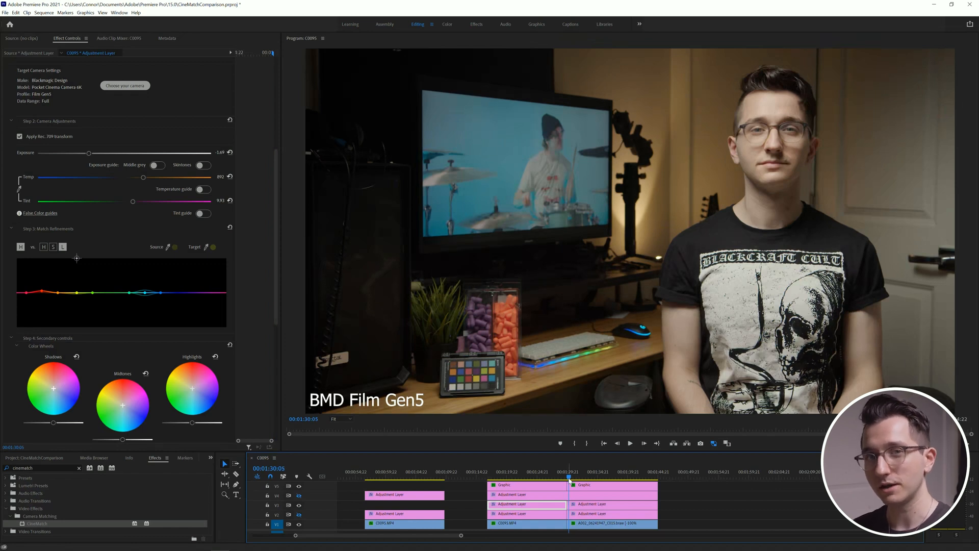
drag(570, 480, 566, 479)
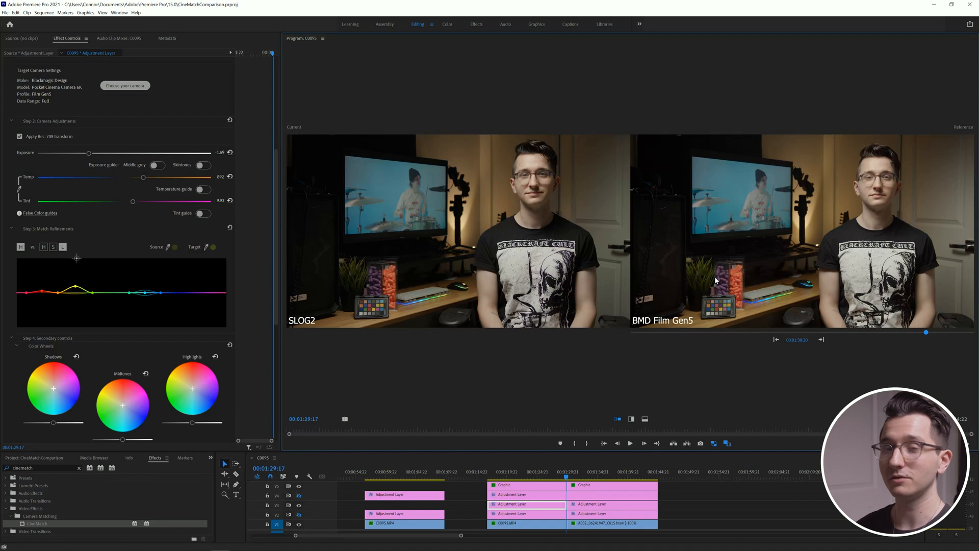
scroll(258, 292, down, 4)
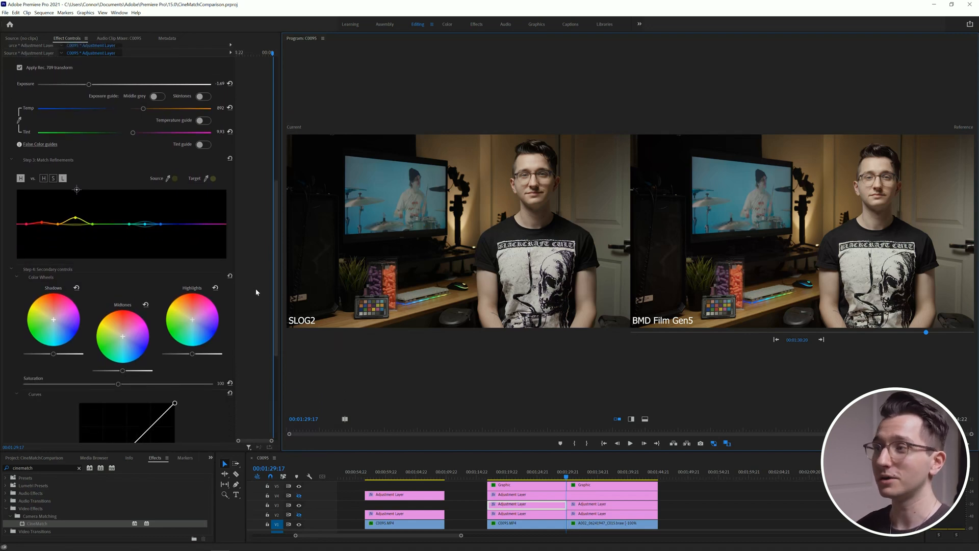
scroll(256, 291, down, 3)
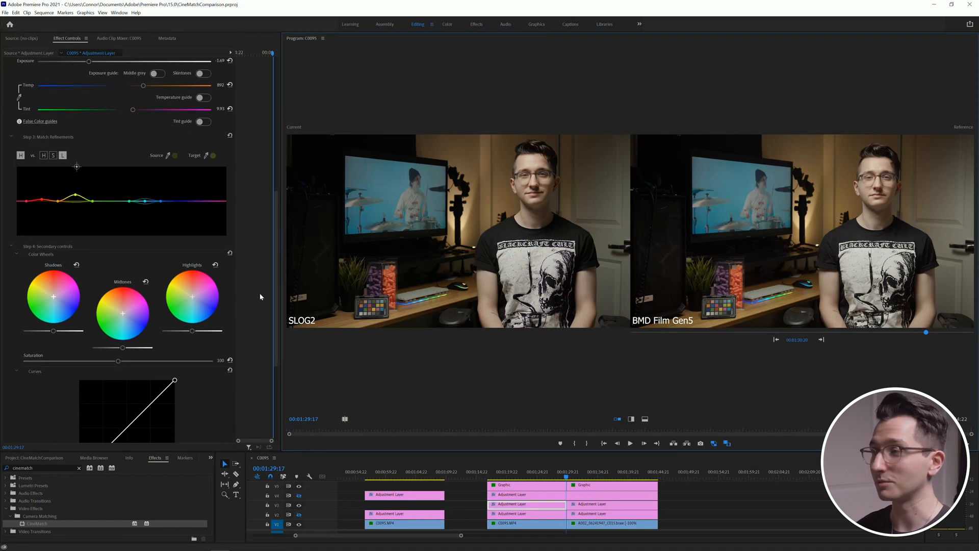
click(470, 506)
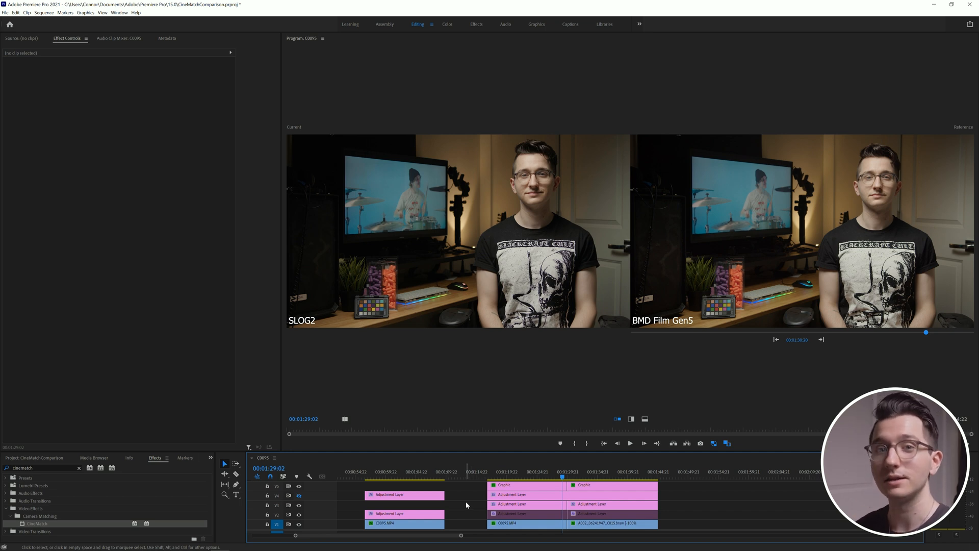
Step: Turn off CineMatch's Rec. 709 transform for both the S-Log2 and BMD shots, and enable the V4 track holding the top adjustment layers
click(494, 504)
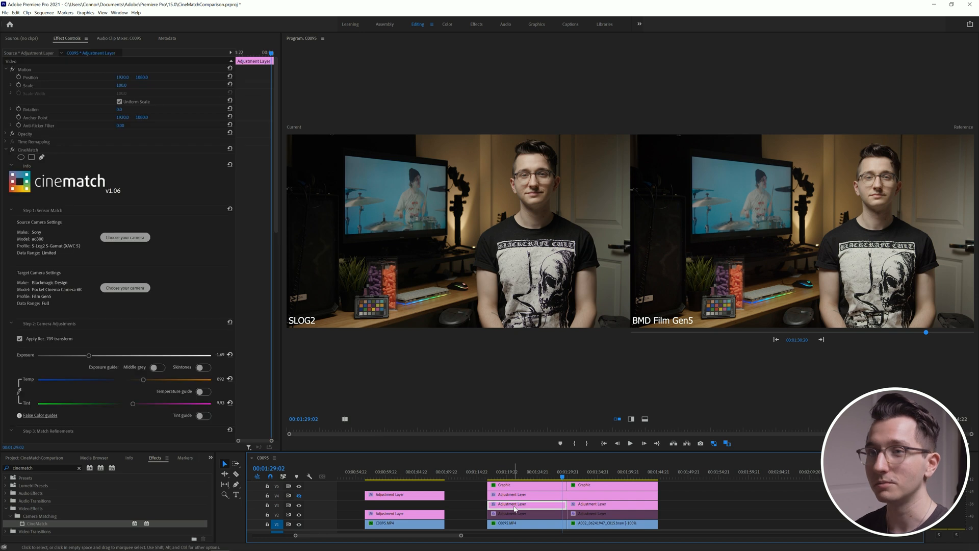
click(41, 339)
click(578, 508)
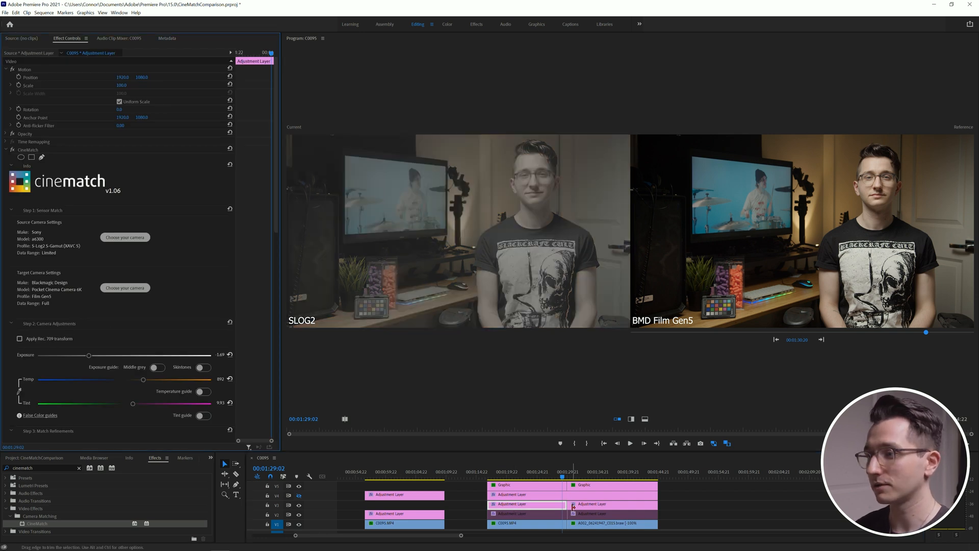
click(53, 343)
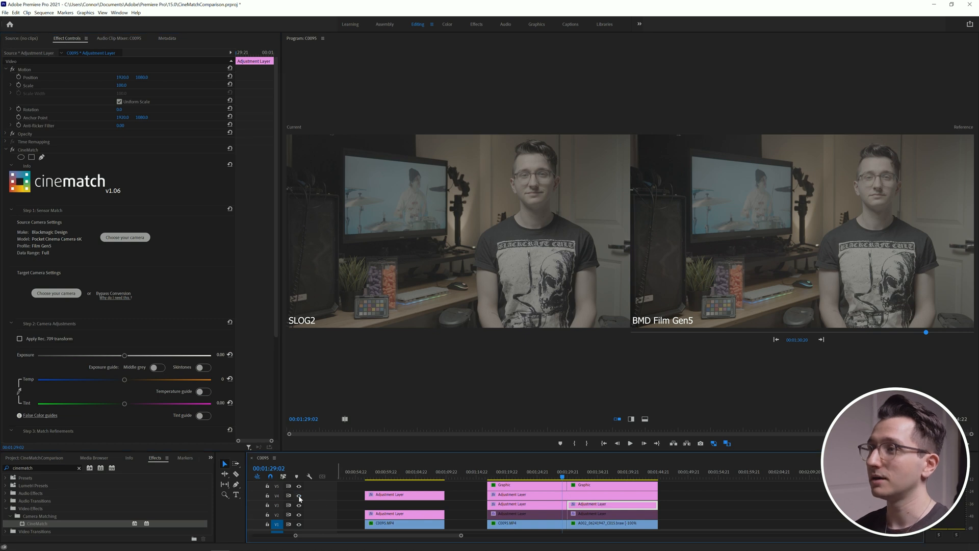
click(299, 496)
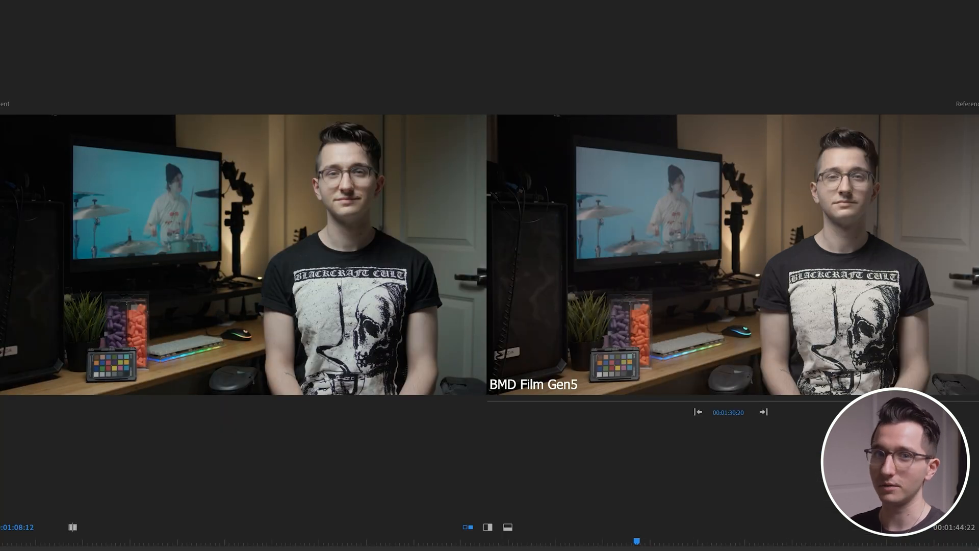
Step: Compare the earlier C0095 clip and the CineMatch-matched S-Log2 clip in turn against the BMD Film Gen5 reference frame
key(Left)
key(Left)
key(Left)
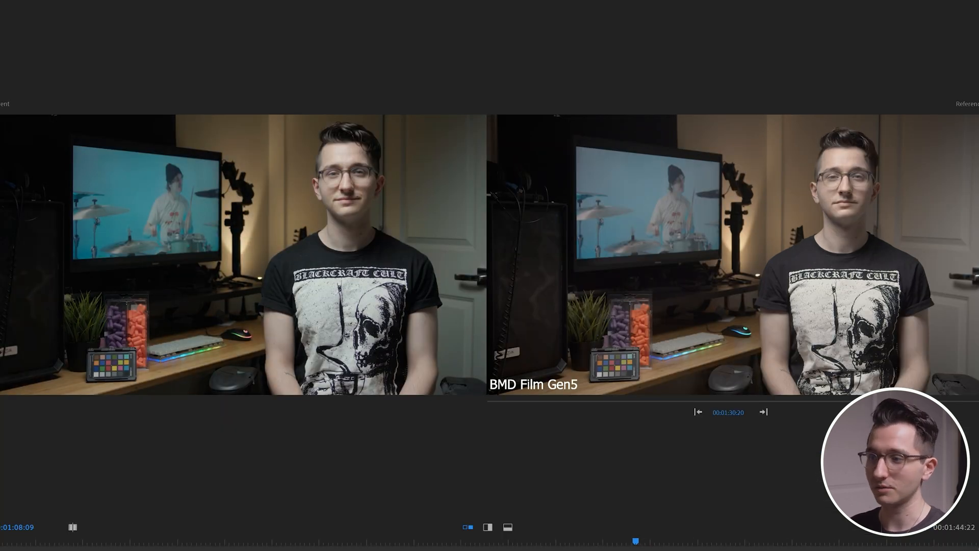
drag(16, 550, 204, 550)
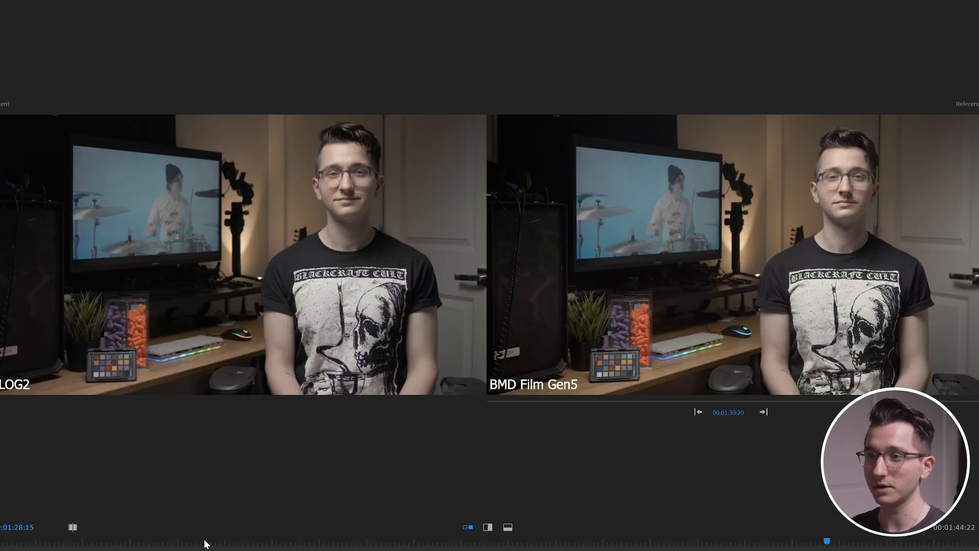